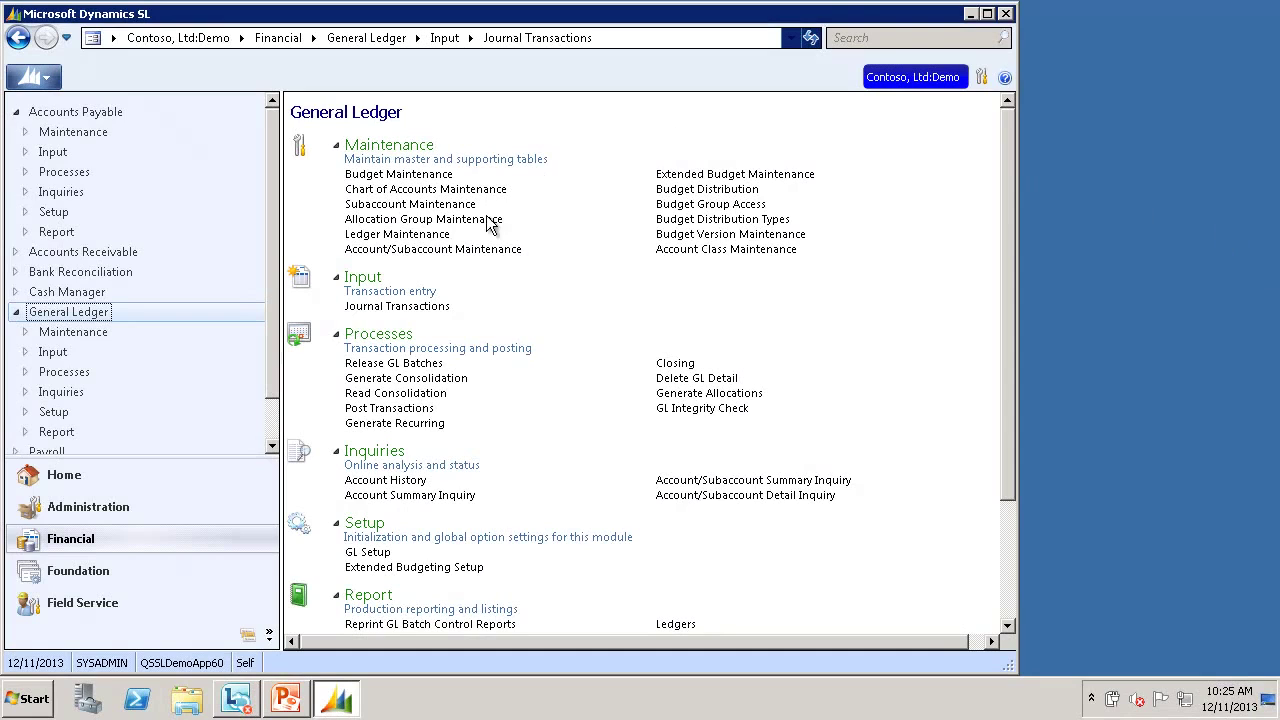
# Load batch 000152 into Journal Transactions from the Batch List lookup
pyautogui.click(407, 308)
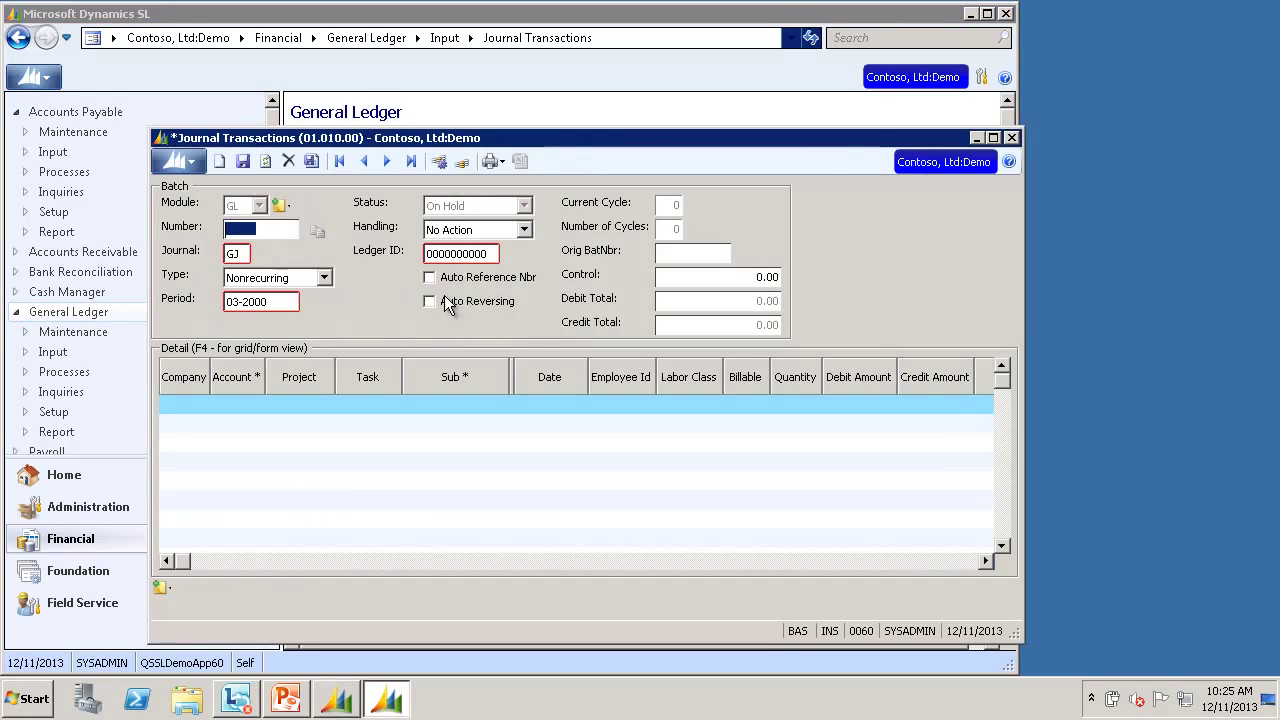
pyautogui.click(316, 231)
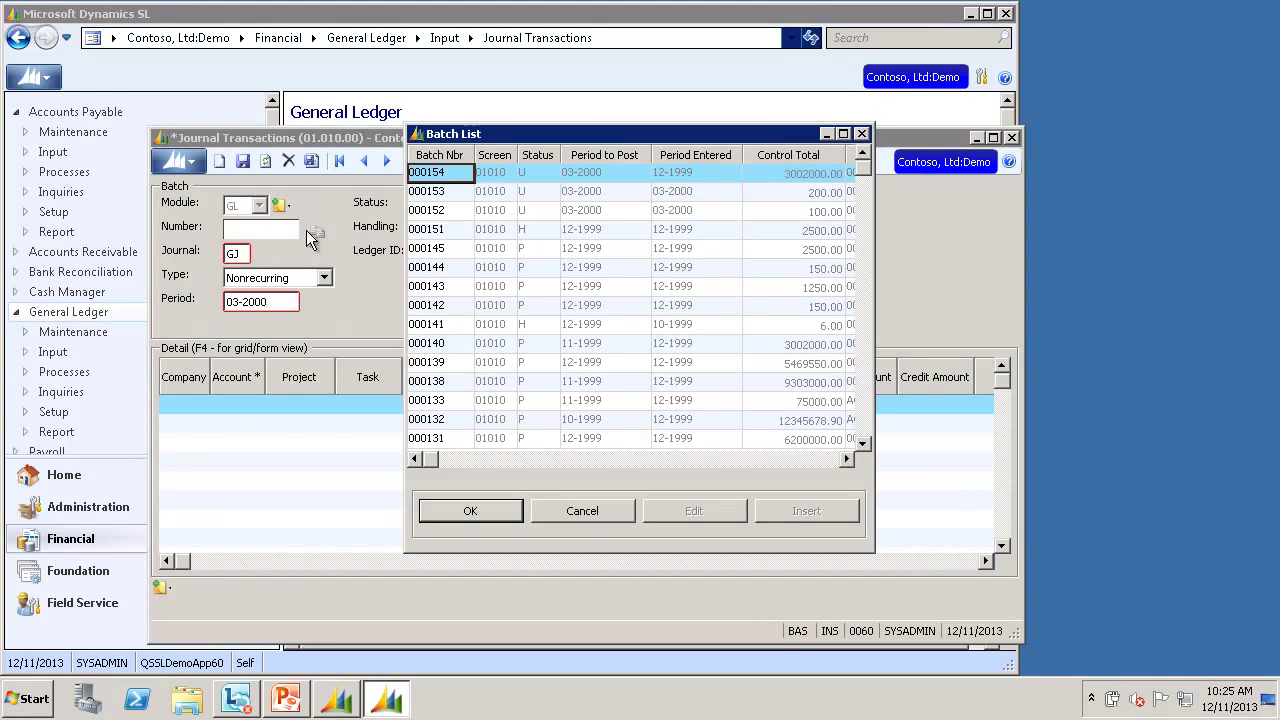
pyautogui.doubleClick(442, 212)
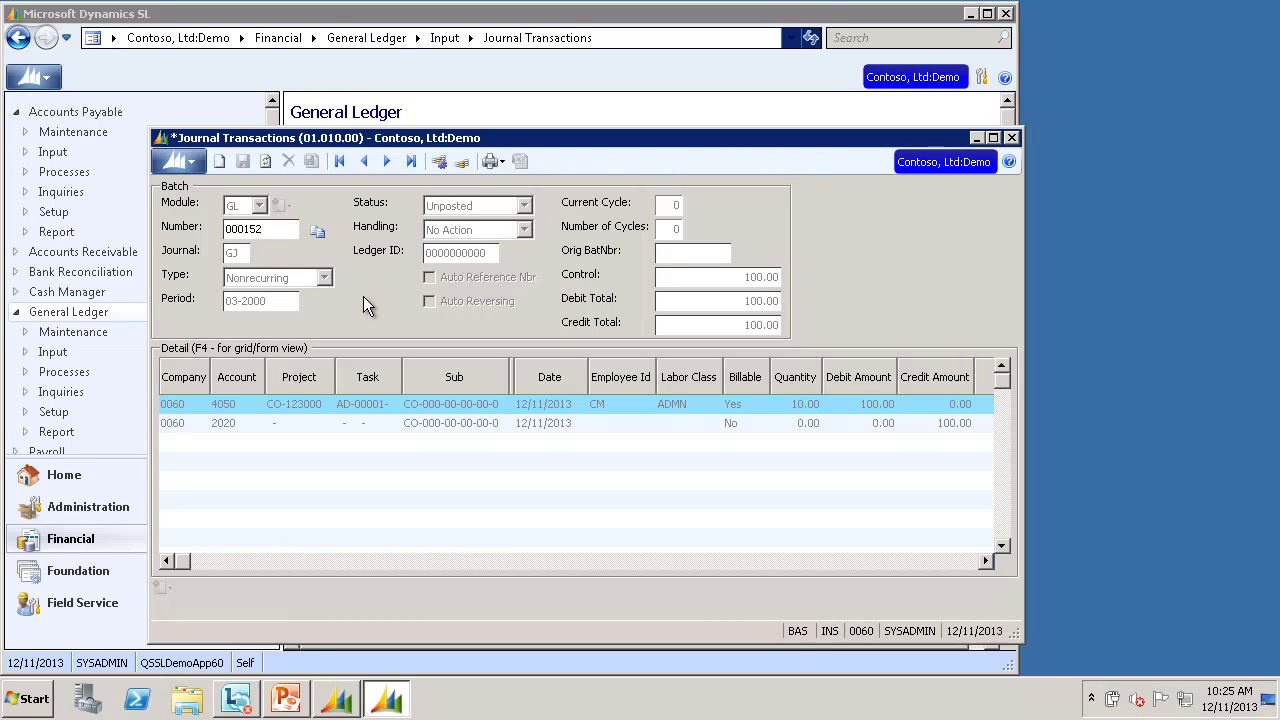
# Reverse batch 000152 with Correct Journal Transactions, producing reversing batch 000155
pyautogui.click(318, 234)
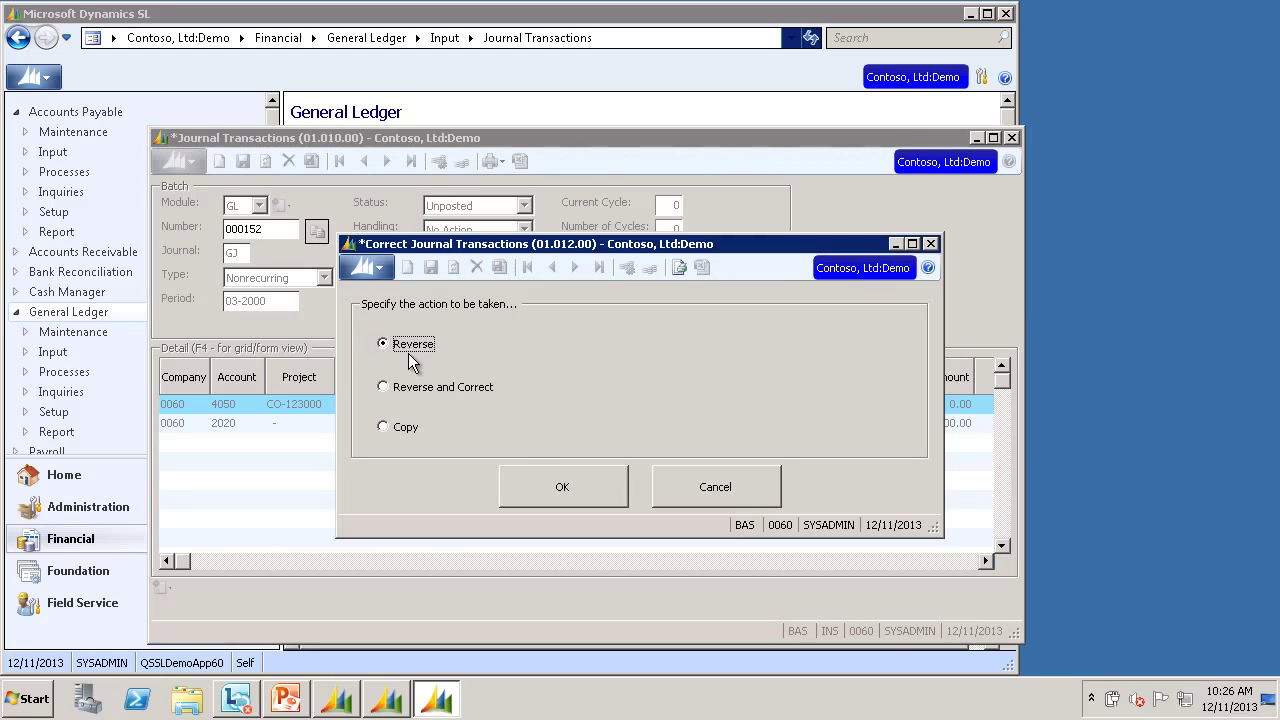
pyautogui.click(564, 487)
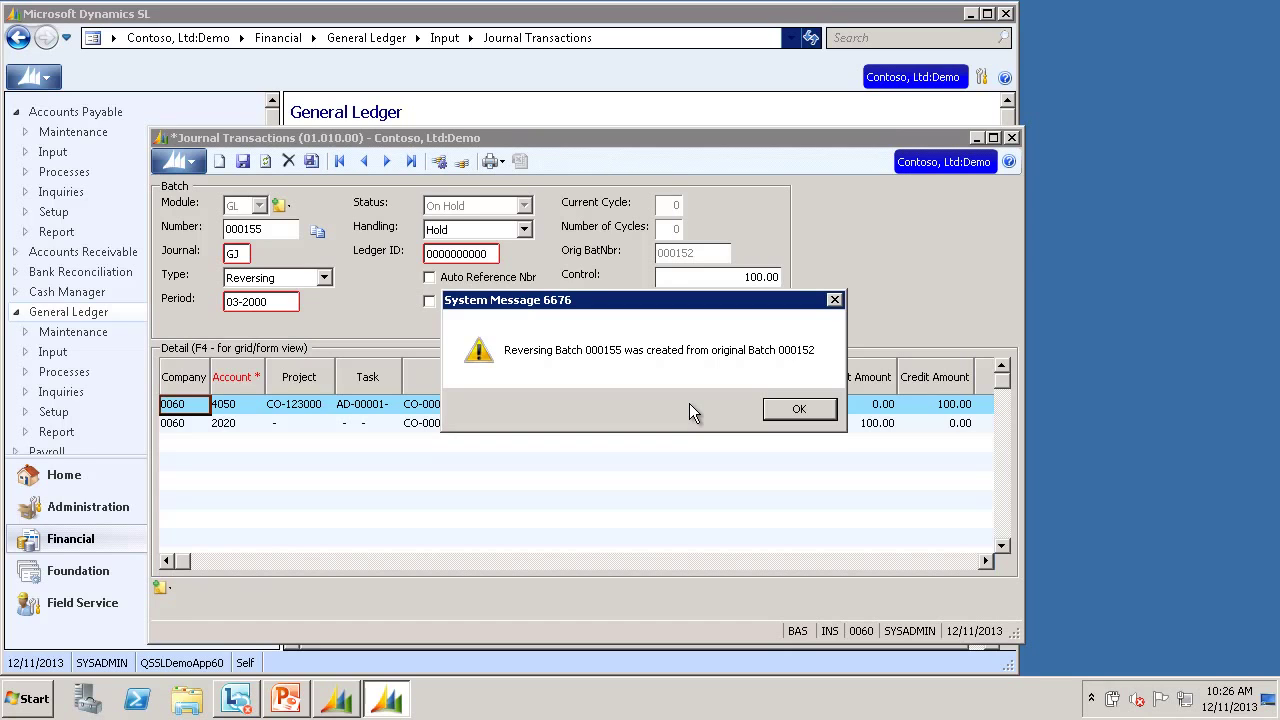
pyautogui.click(799, 410)
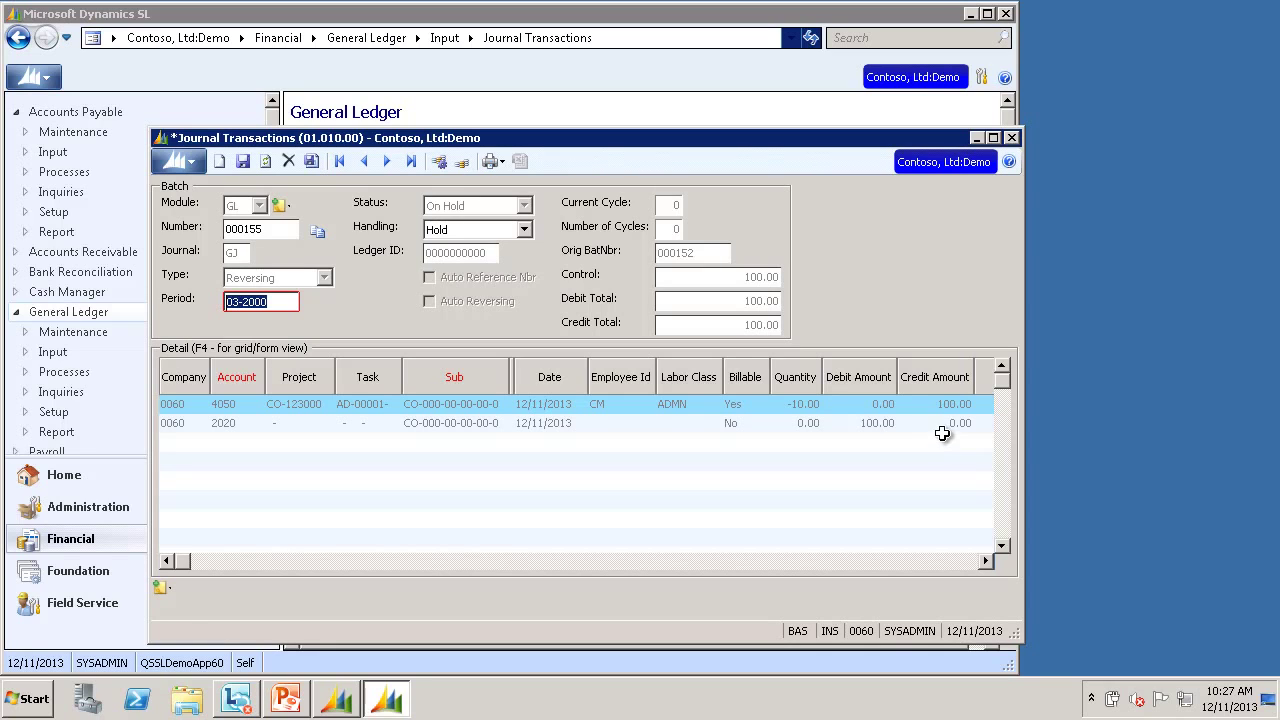
# Set batch 000155's handling to Release Now, save it, and acknowledge the release
pyautogui.click(524, 231)
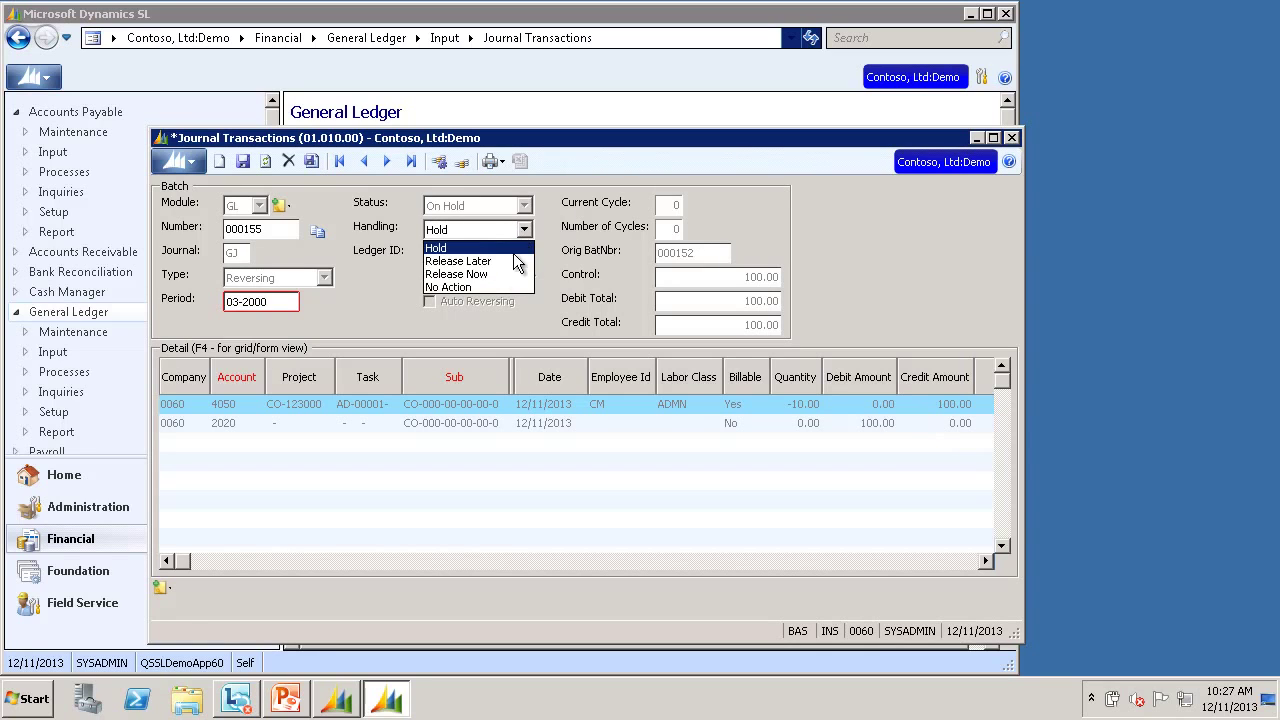
pyautogui.click(460, 272)
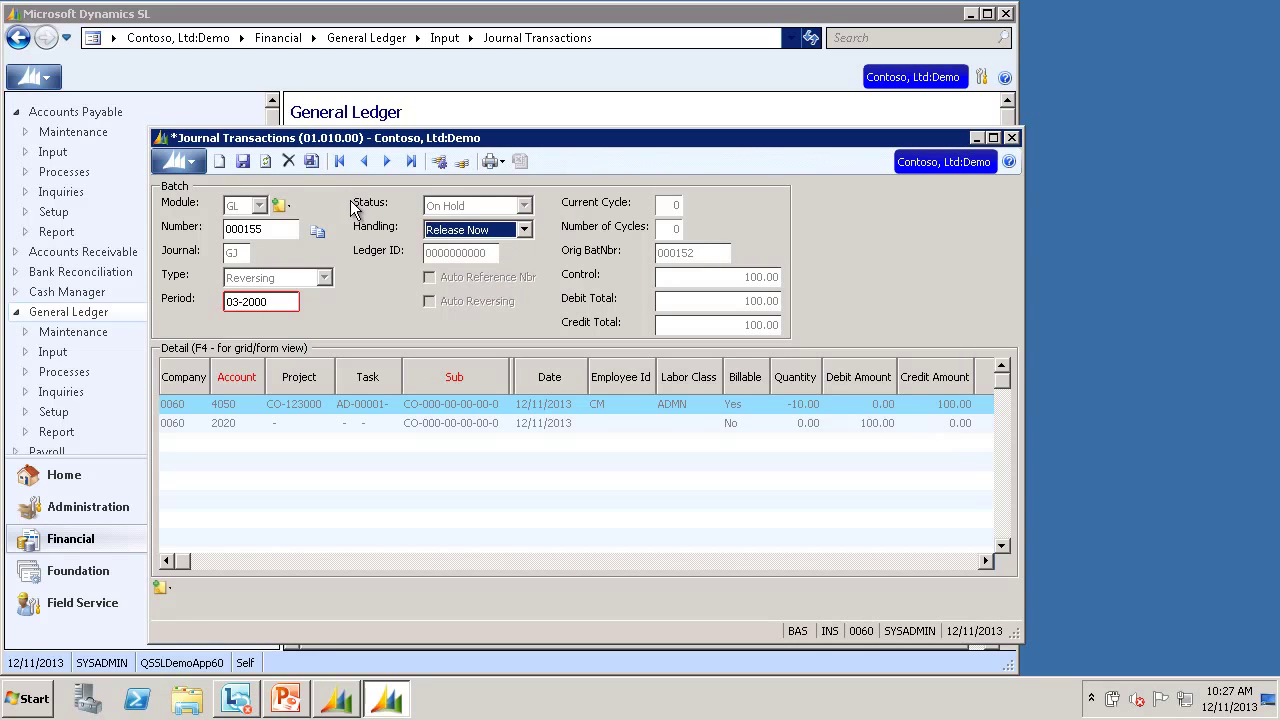
pyautogui.click(311, 161)
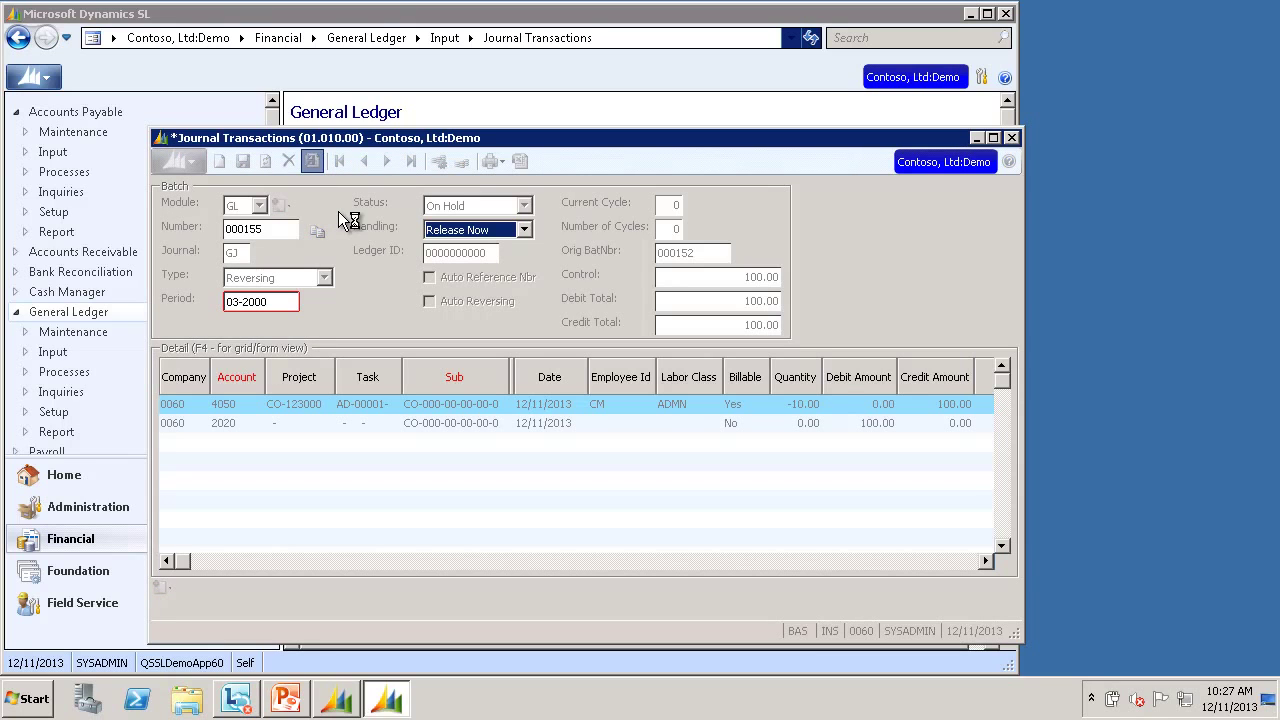
pyautogui.click(657, 408)
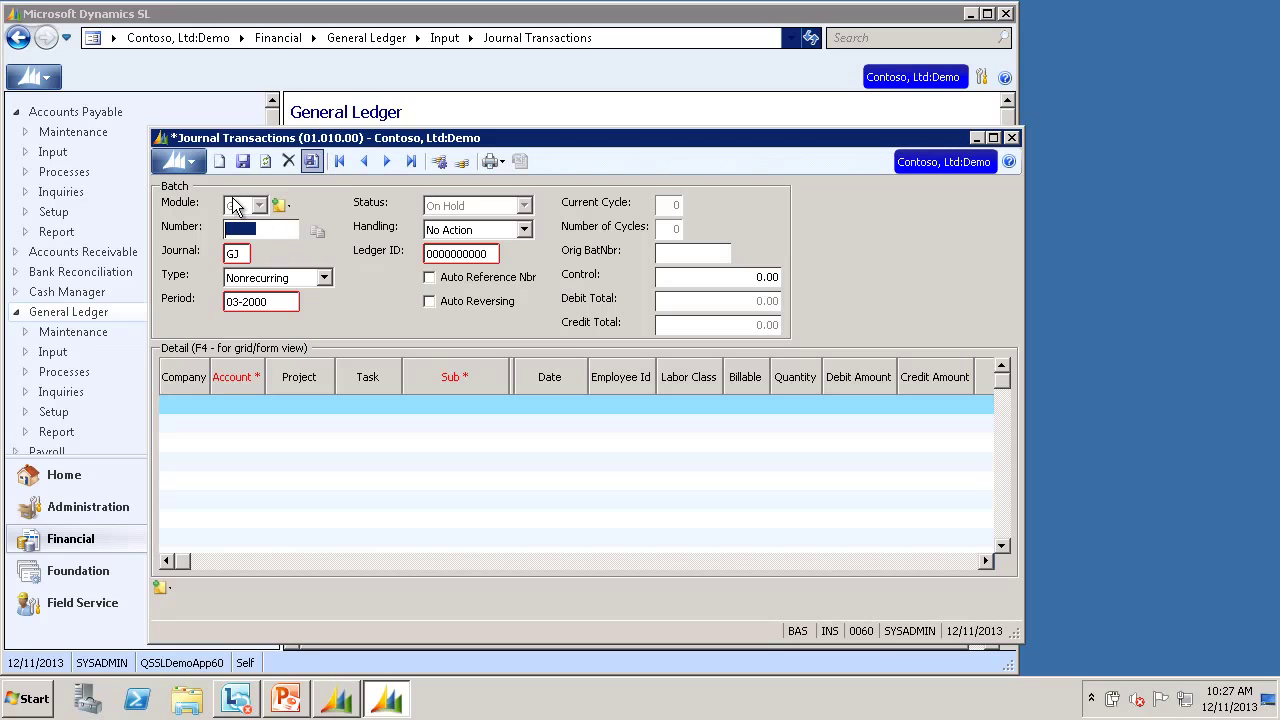
# Pick batch 000153 from the Batch List to load its three 200.00 lines
pyautogui.doubleClick(281, 236)
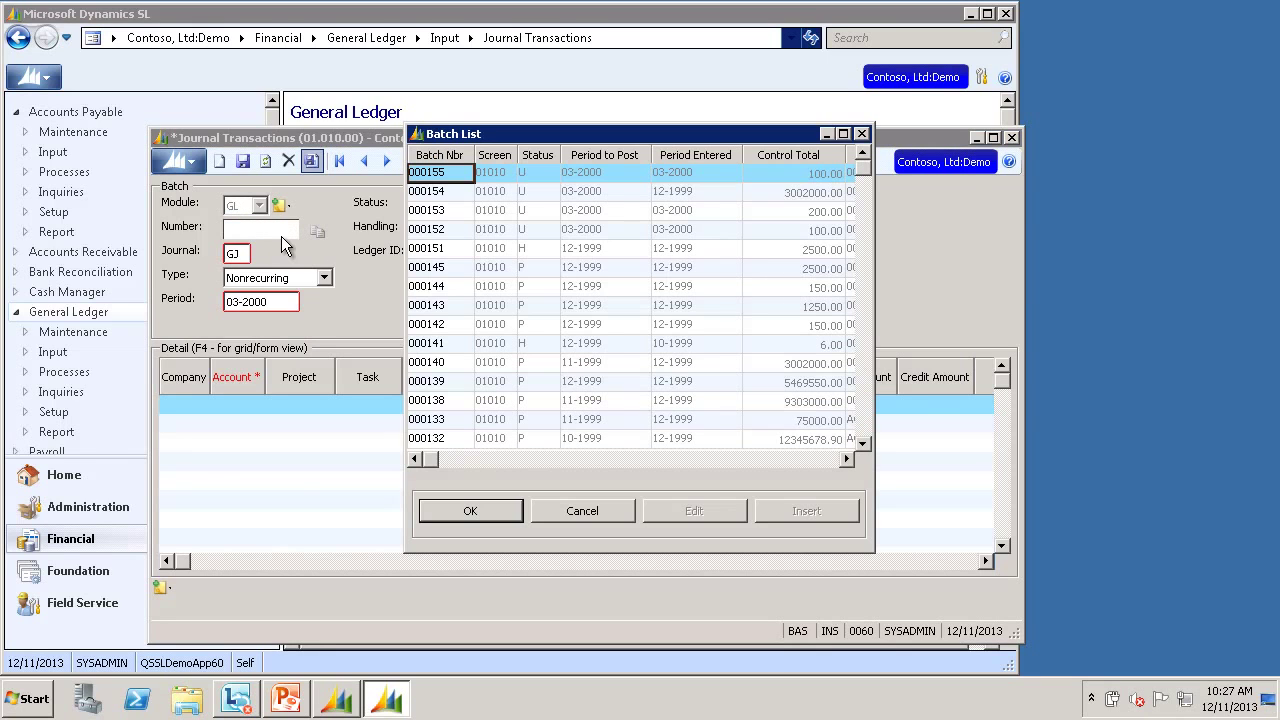
pyautogui.doubleClick(454, 218)
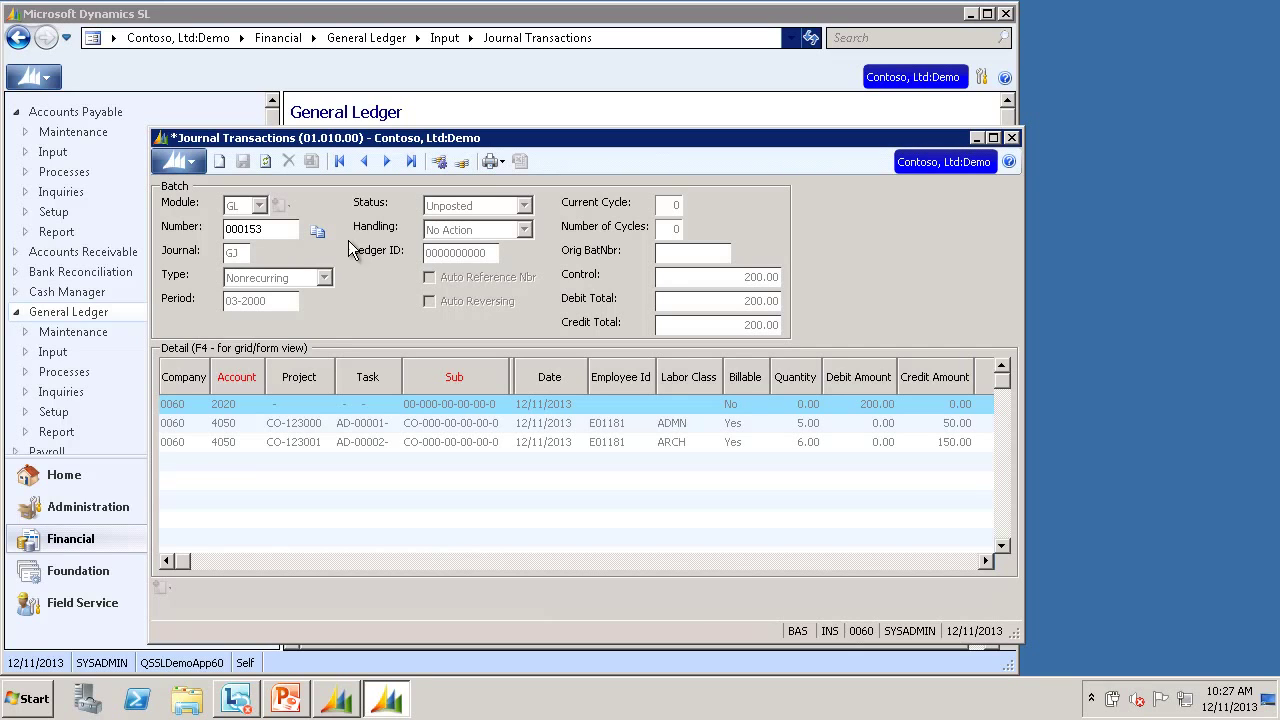
# Apply Reverse and Correct to batch 000153, generating batches 000157 and 000156
pyautogui.click(318, 234)
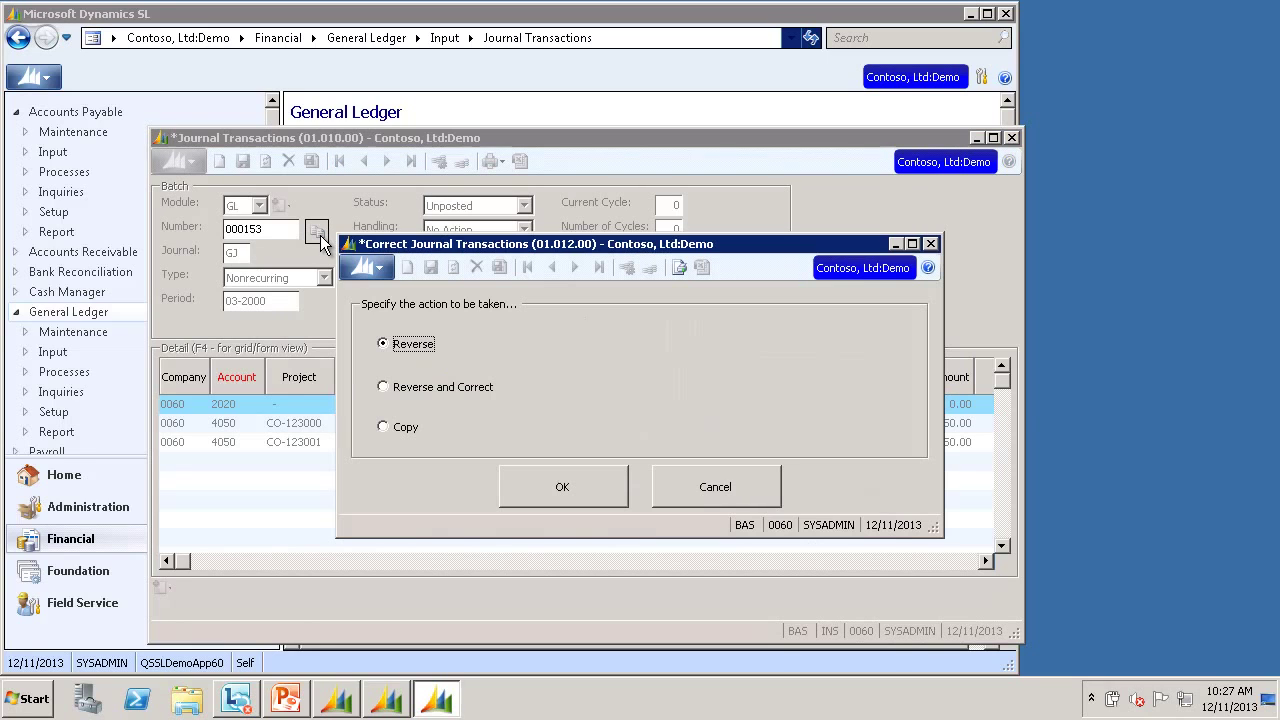
pyautogui.click(424, 390)
pyautogui.click(562, 488)
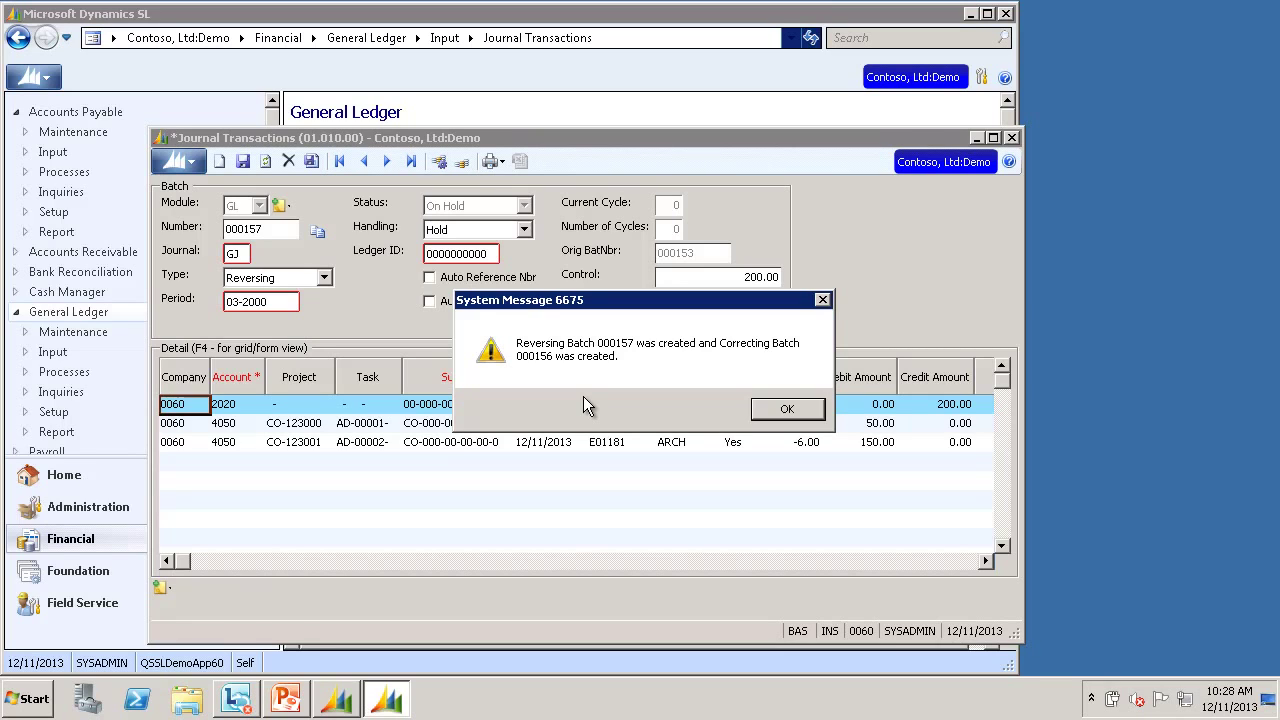
pyautogui.click(806, 411)
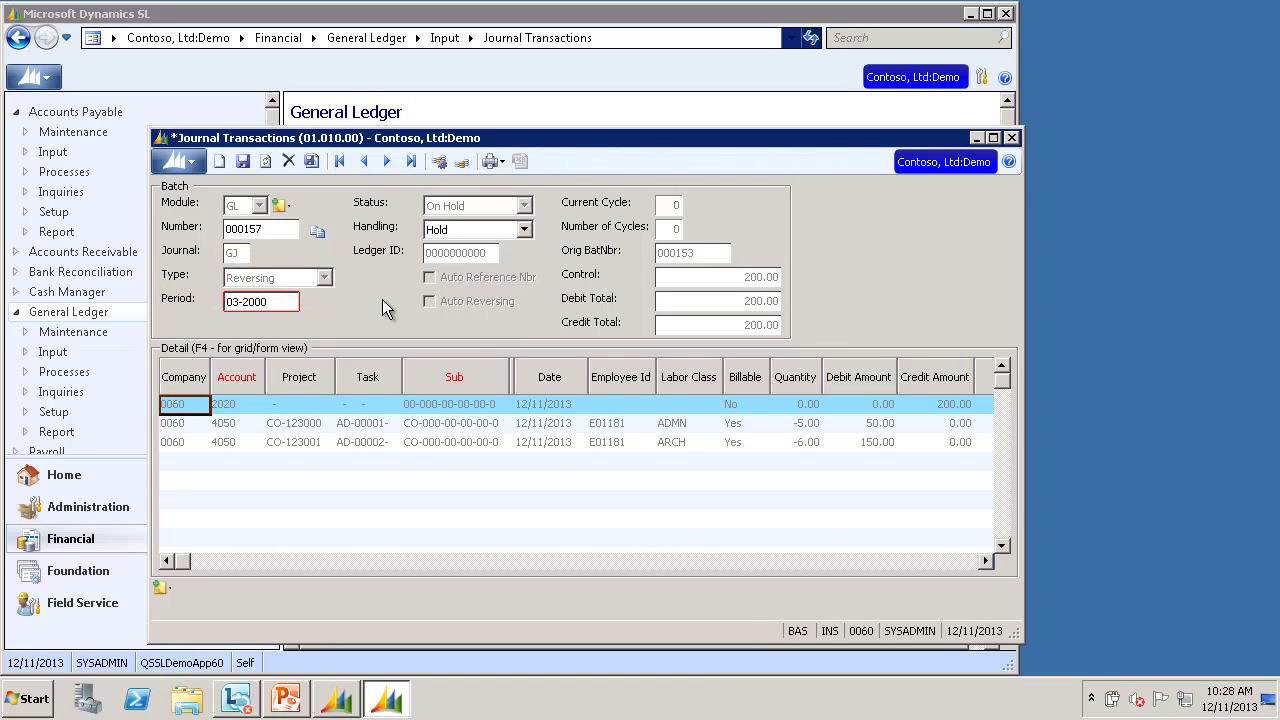
# Save reversing batch 000157 with Release Now handling and confirm the process status
pyautogui.click(494, 229)
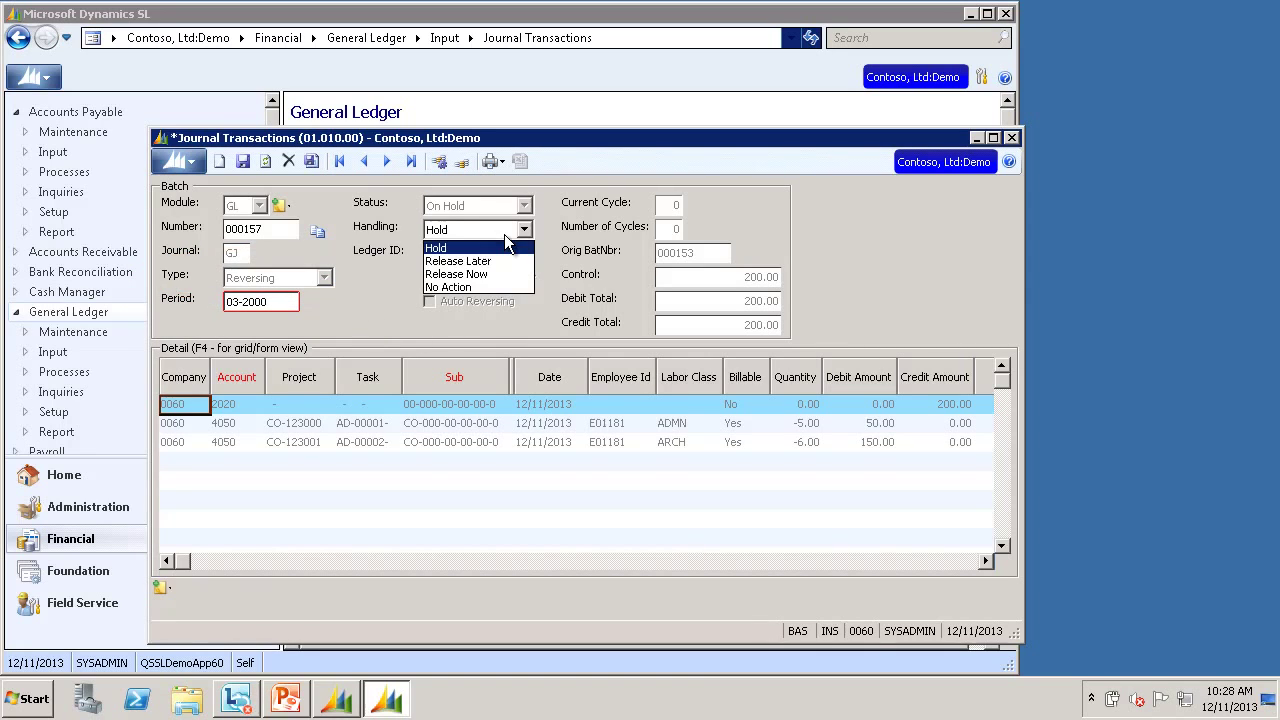
pyautogui.click(470, 273)
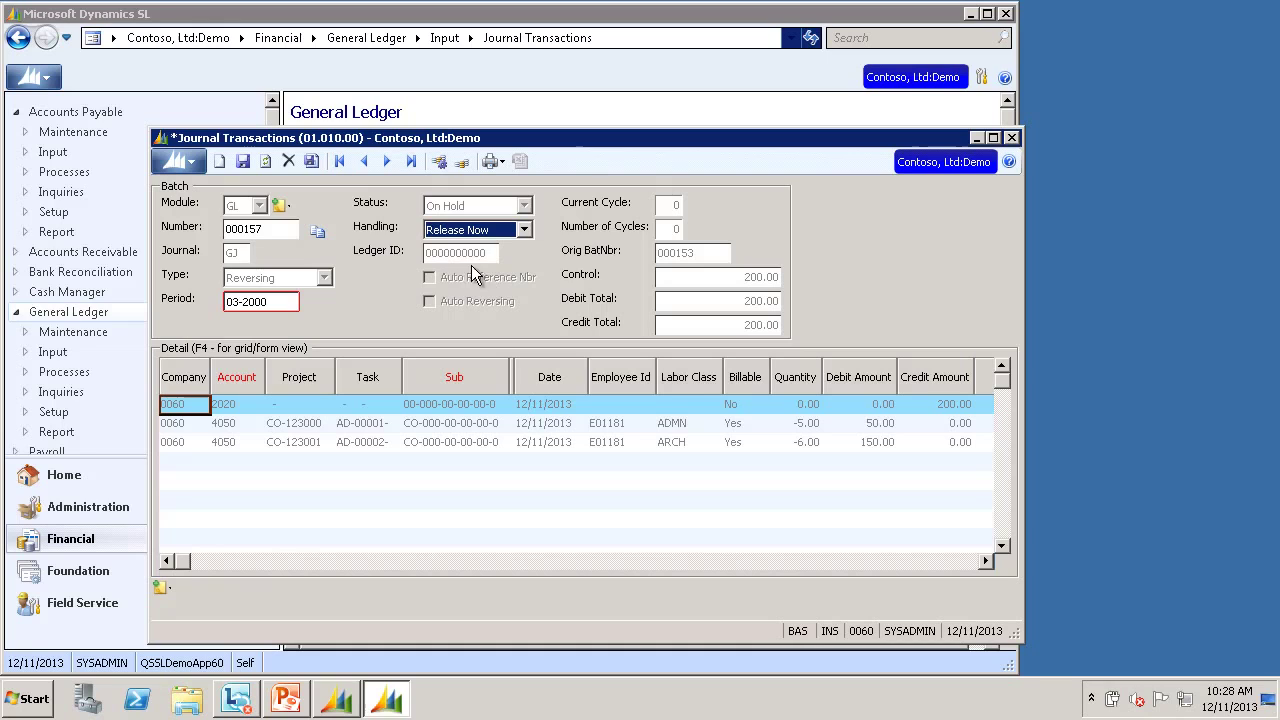
pyautogui.click(313, 163)
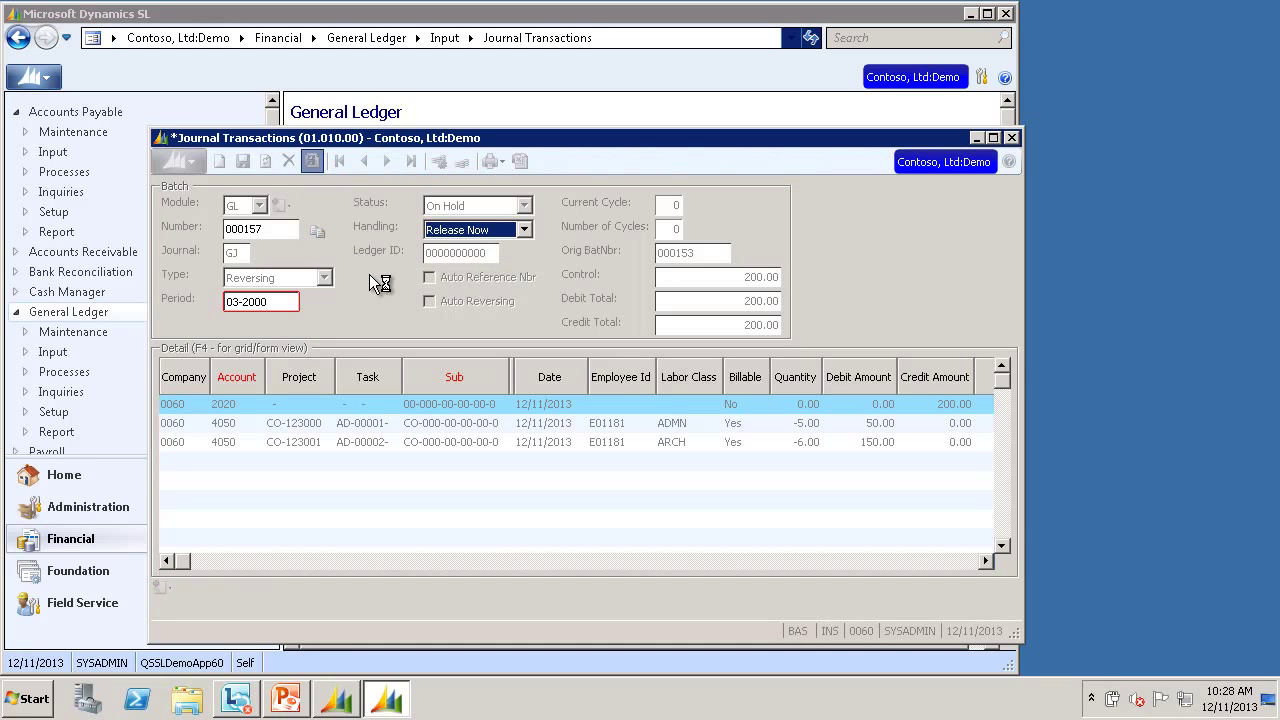
pyautogui.click(664, 408)
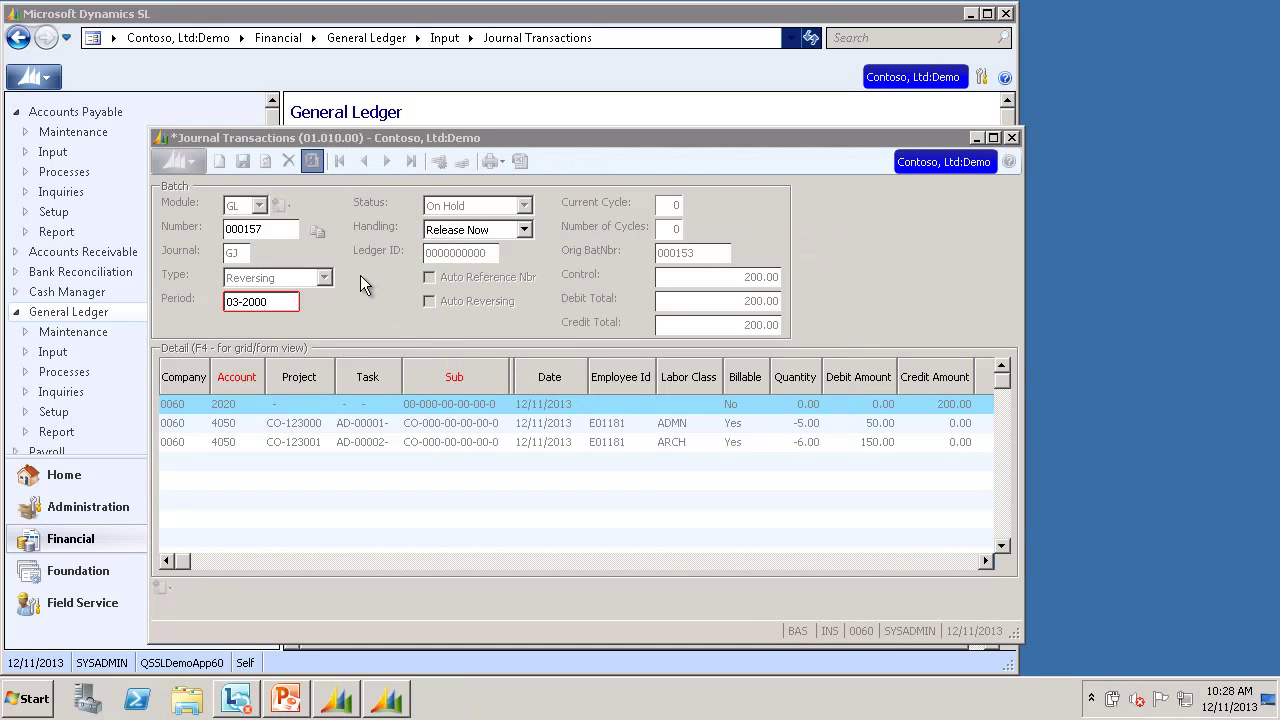
# Load correcting batch 000156 and change line two's task to AD00003
pyautogui.doubleClick(277, 231)
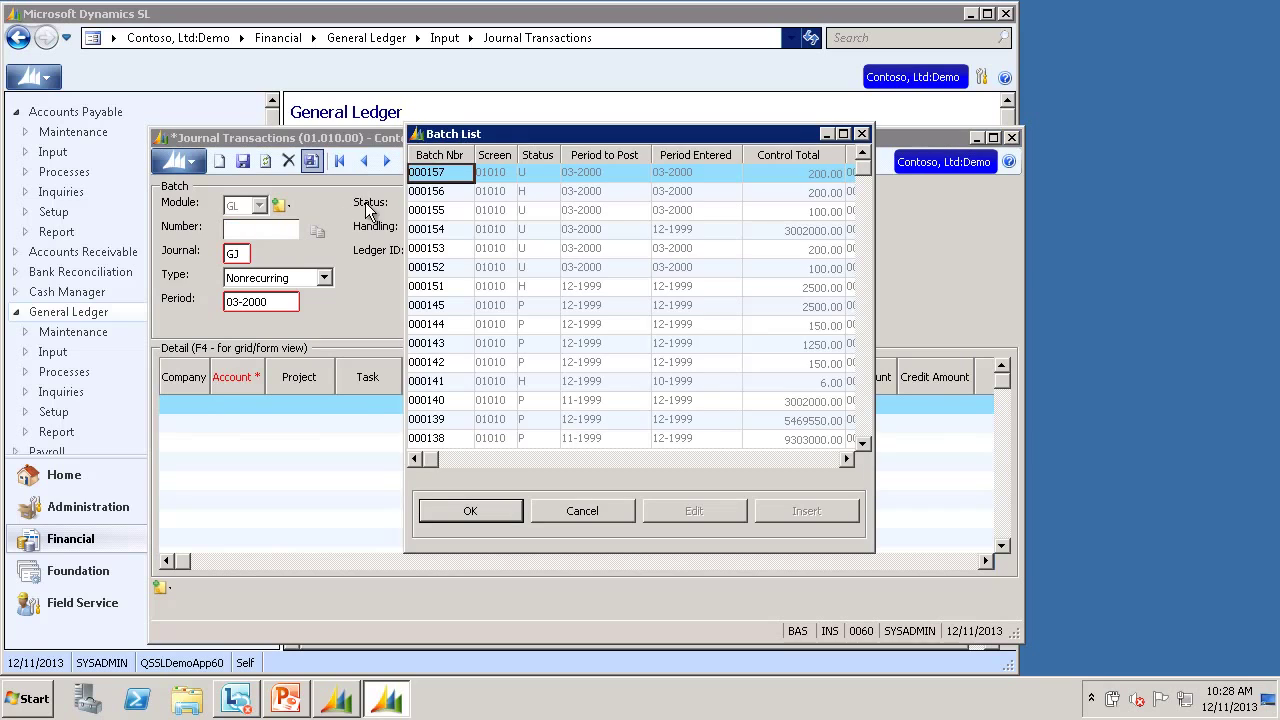
pyautogui.doubleClick(456, 193)
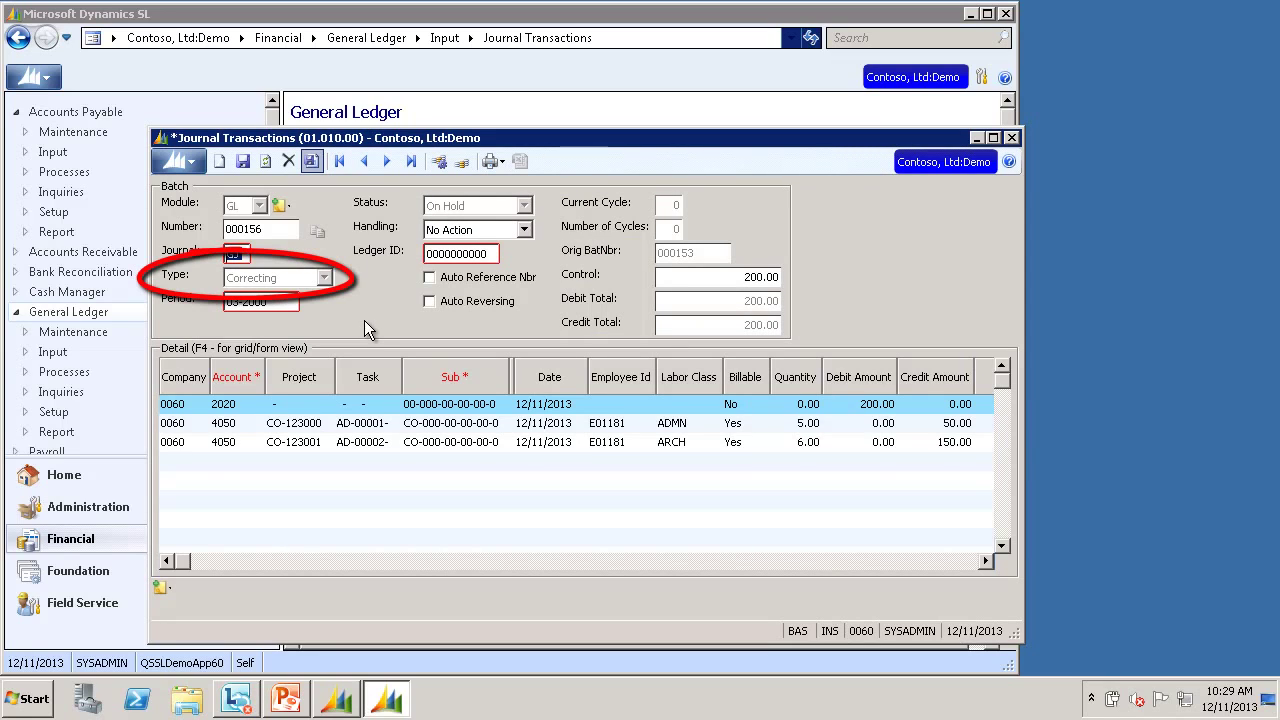
pyautogui.click(388, 428)
pyautogui.doubleClick(388, 428)
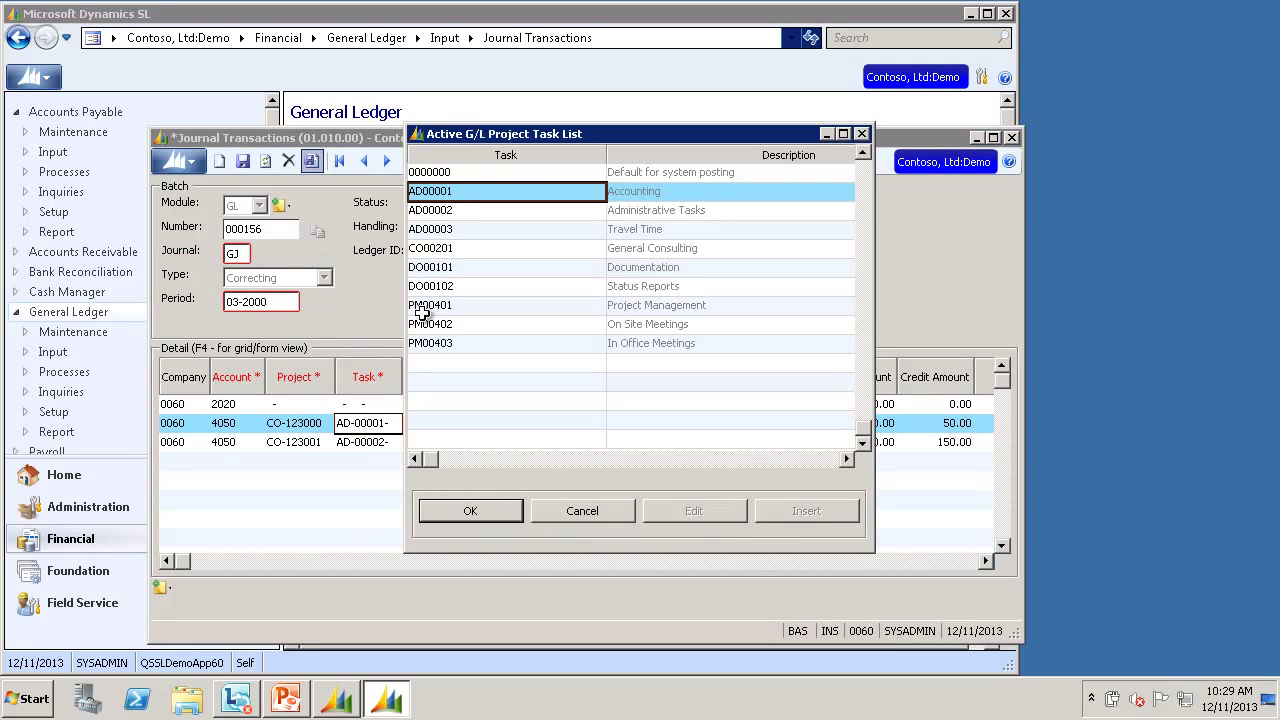
pyautogui.doubleClick(471, 229)
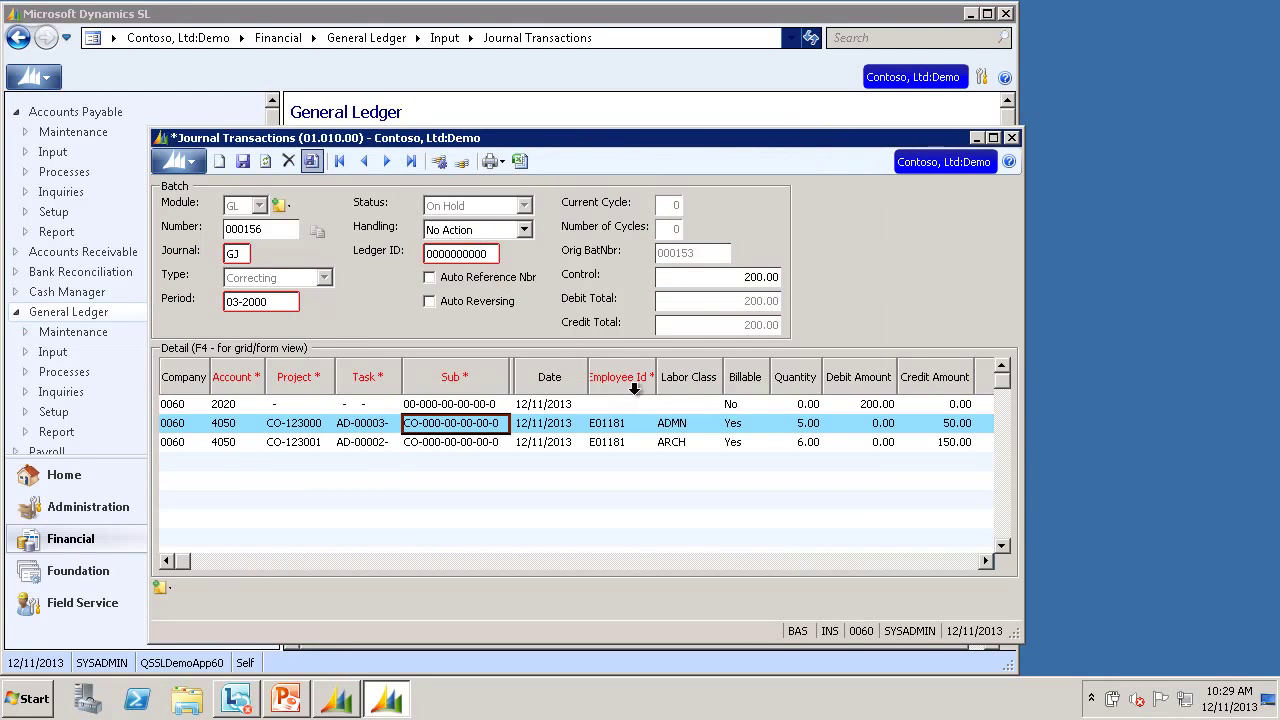
# Change both 4050 credit amounts to 100.00
pyautogui.click(958, 428)
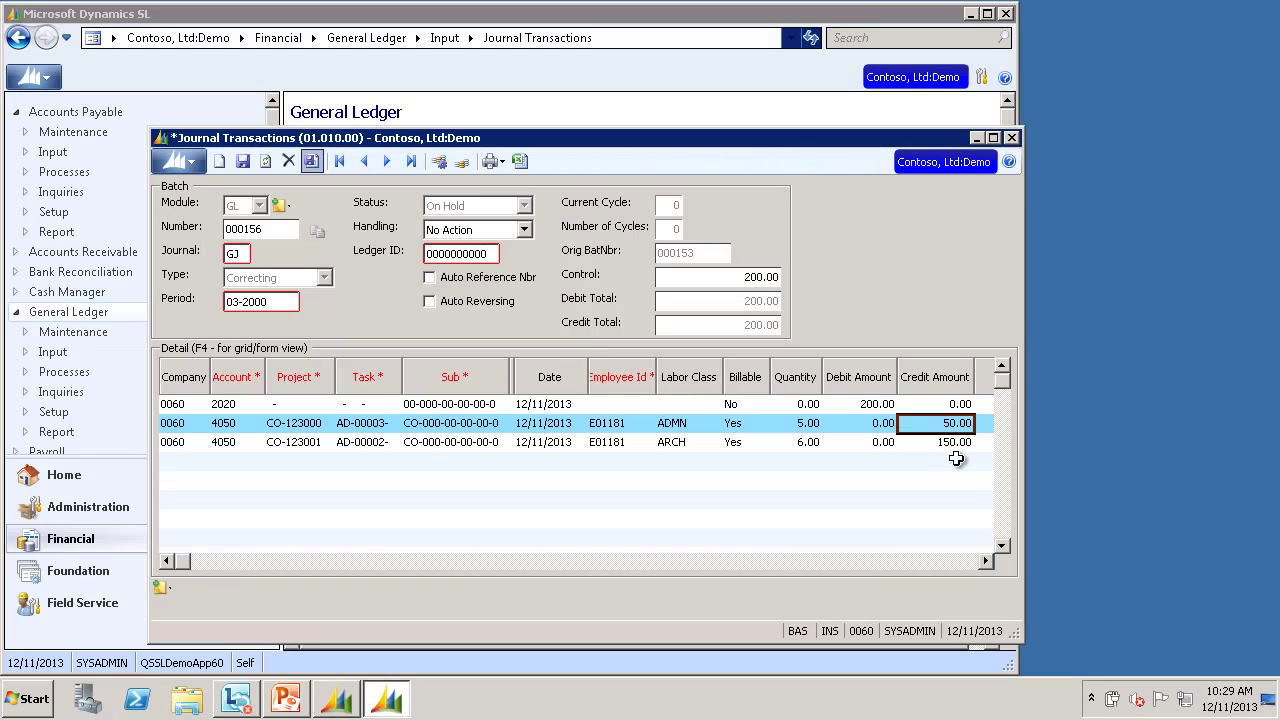
pyautogui.write('10')
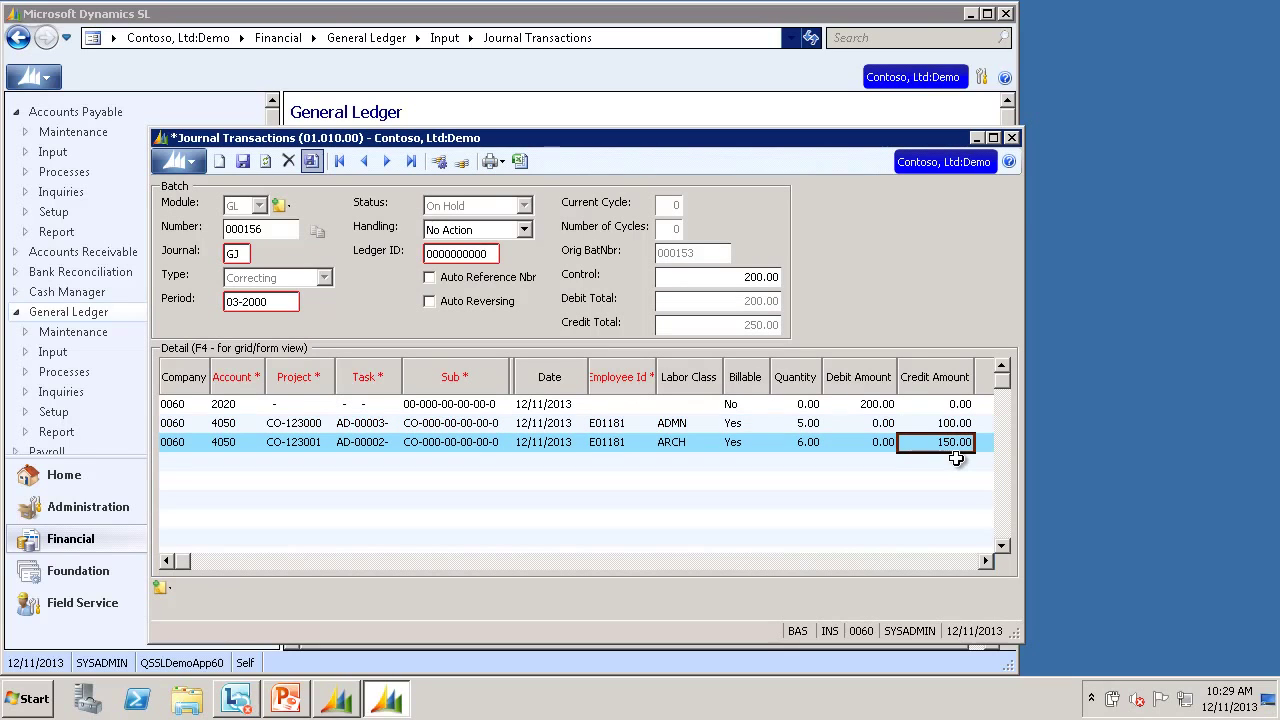
pyautogui.write('100')
pyautogui.press('Up')
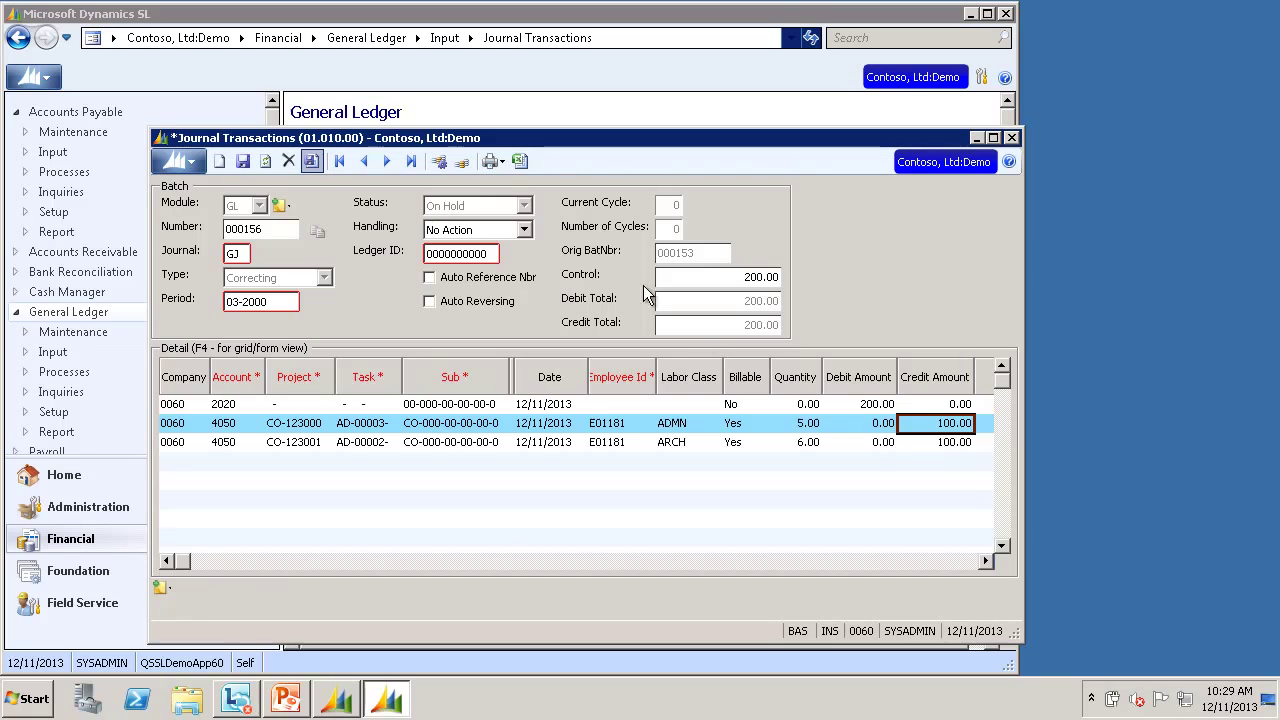
# Save batch 000156 with Release Now handling
pyautogui.click(524, 229)
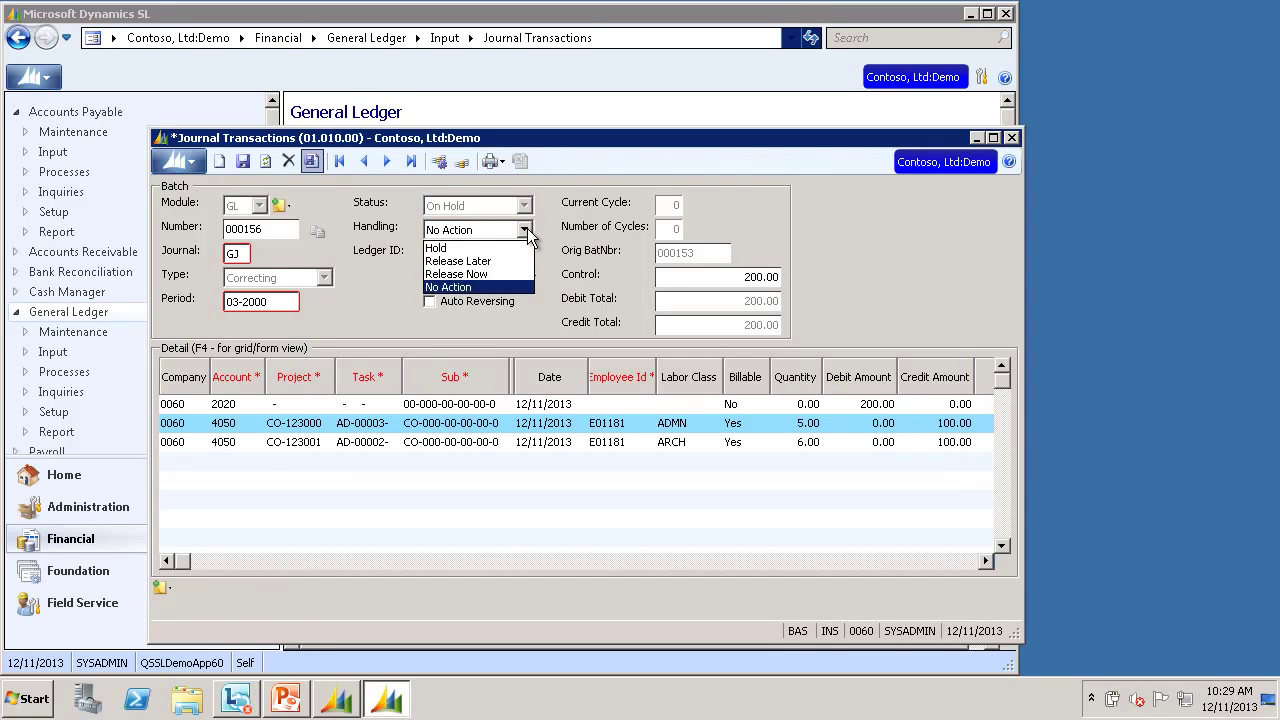
pyautogui.click(505, 278)
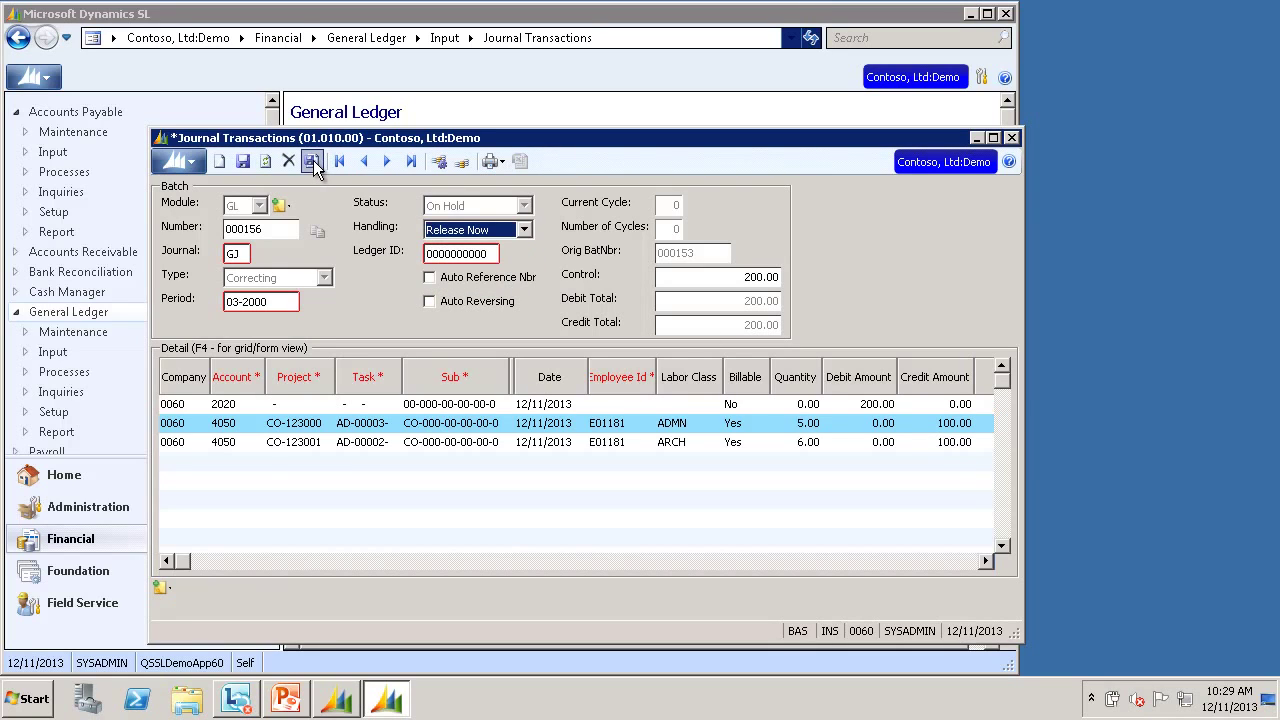
pyautogui.click(313, 163)
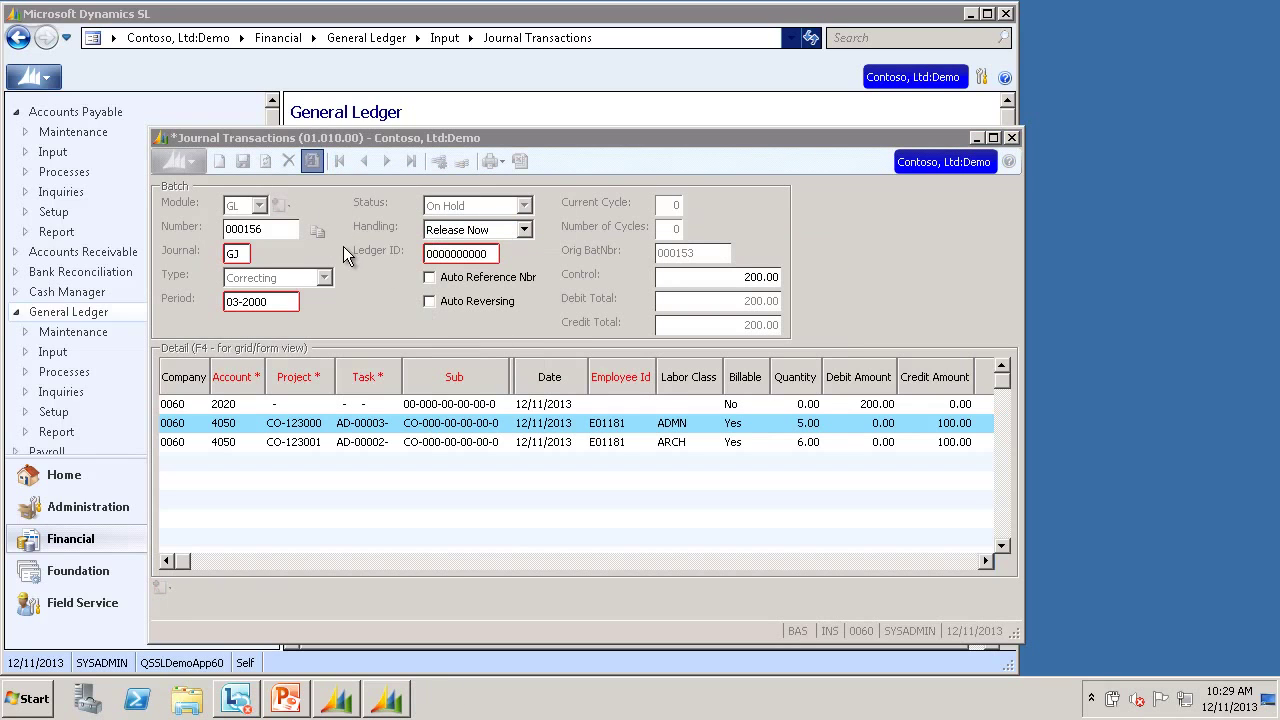
pyautogui.press('F3')
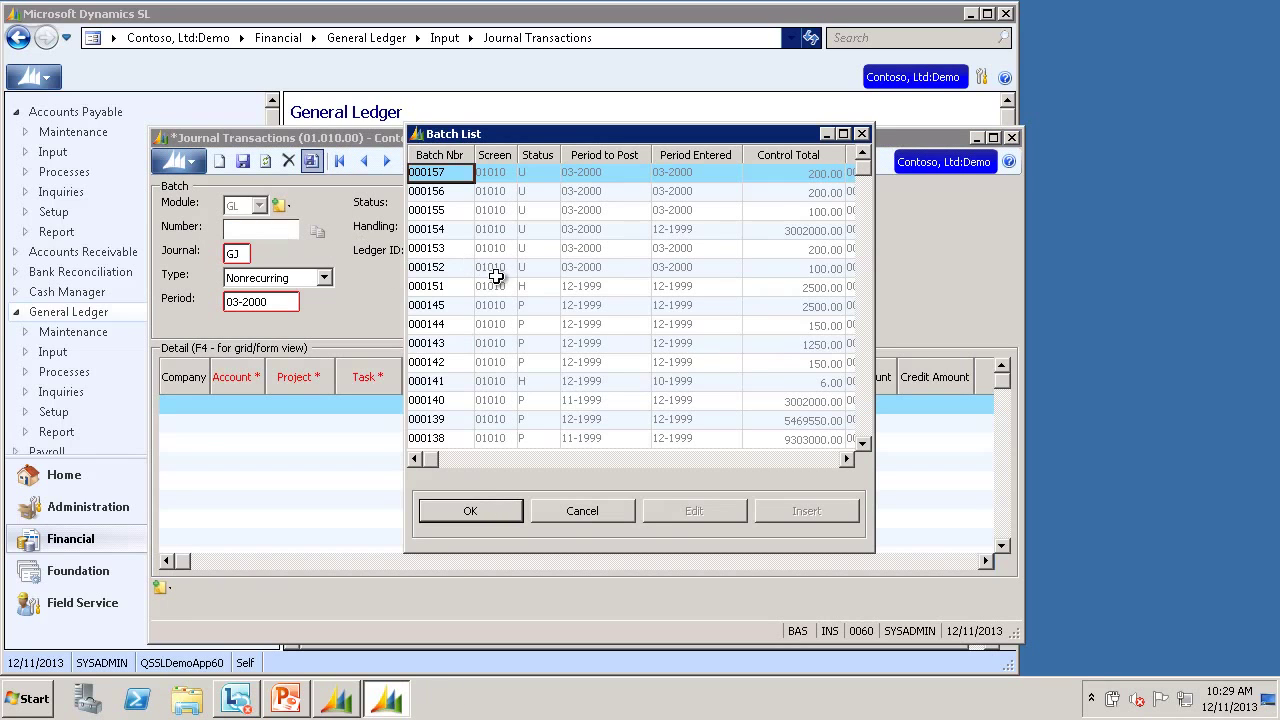
# Load posted batch 000140 and use the Copy correction option to create batch 000158
pyautogui.doubleClick(450, 402)
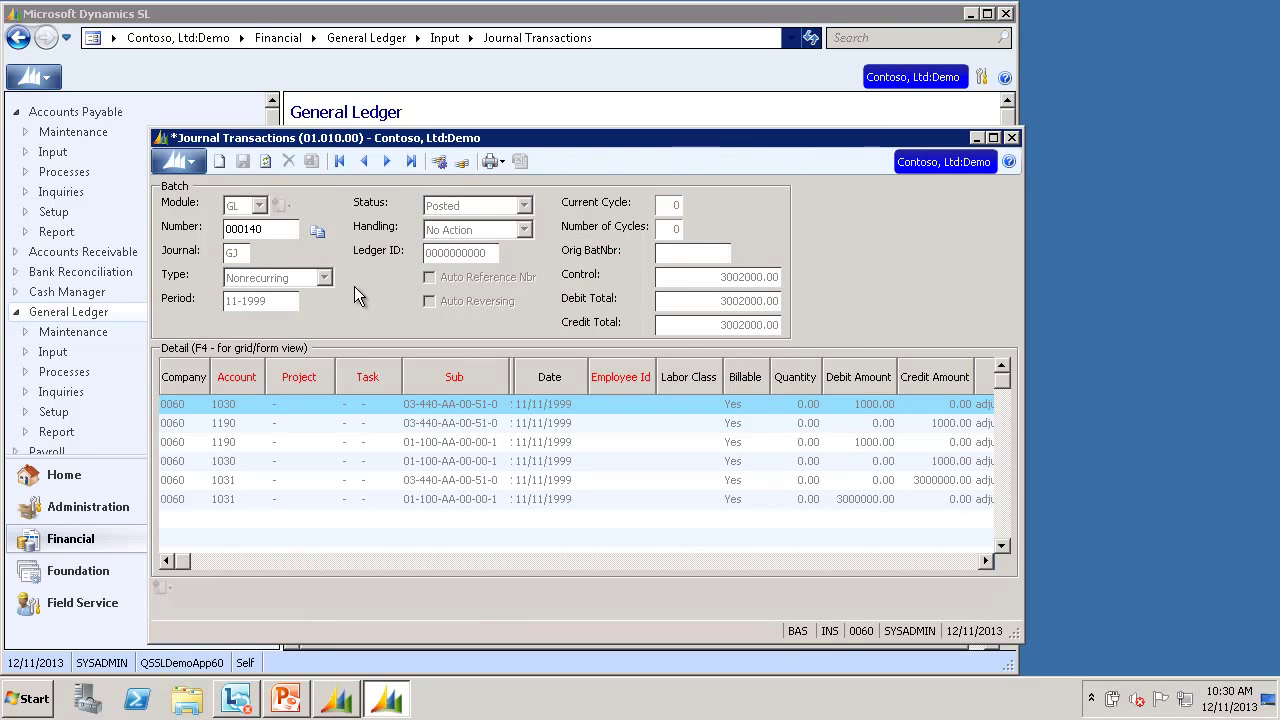
pyautogui.click(318, 232)
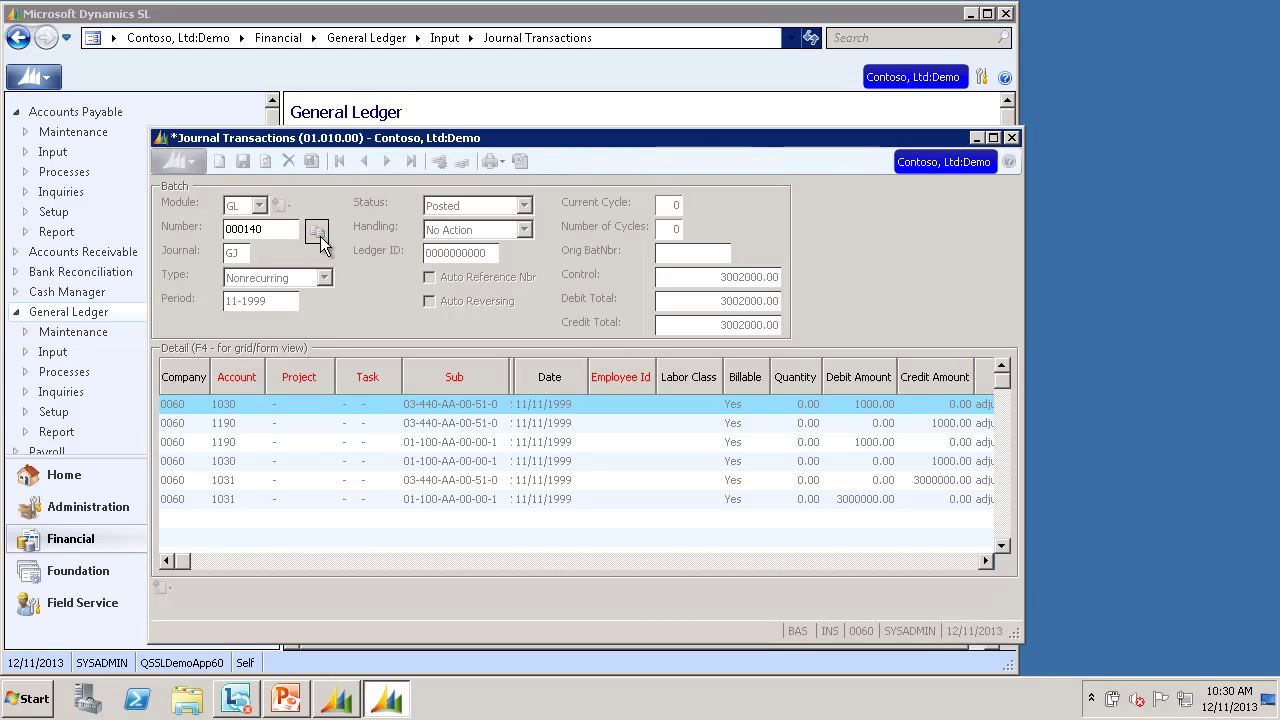
pyautogui.click(406, 432)
pyautogui.click(570, 492)
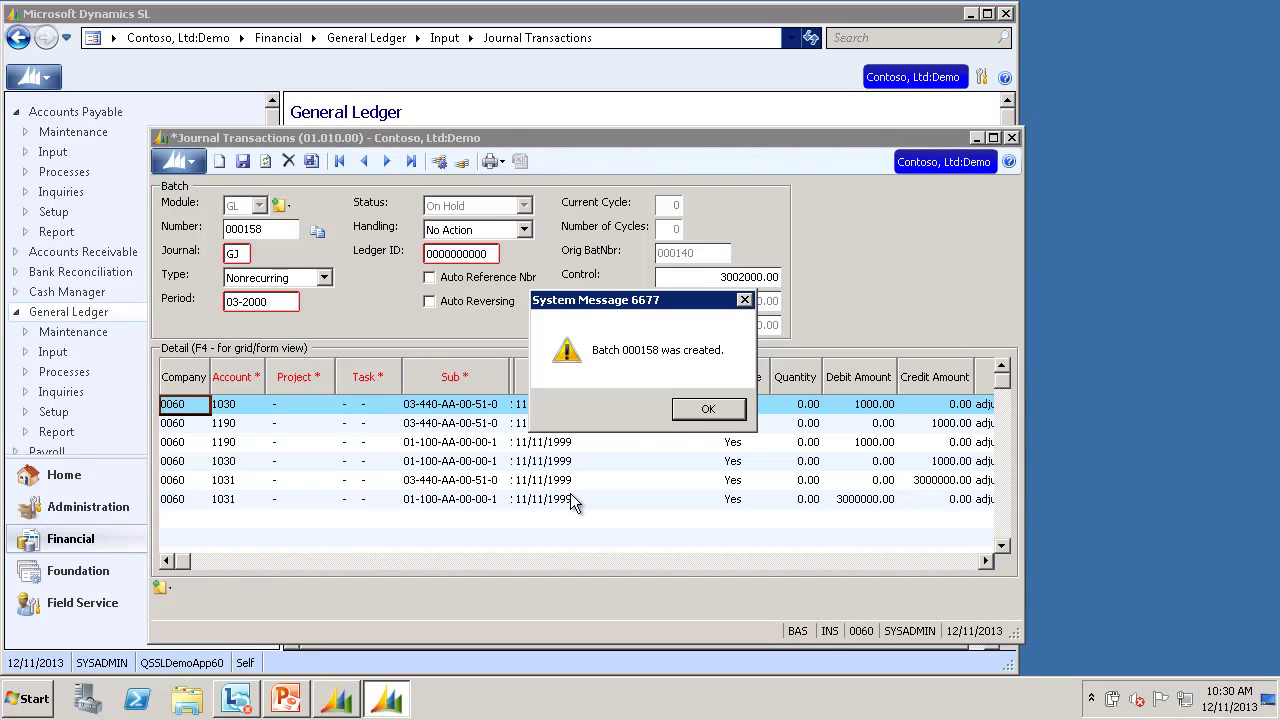
# Set copied batch 000158 to Release Now, save it, and confirm completion
pyautogui.click(714, 412)
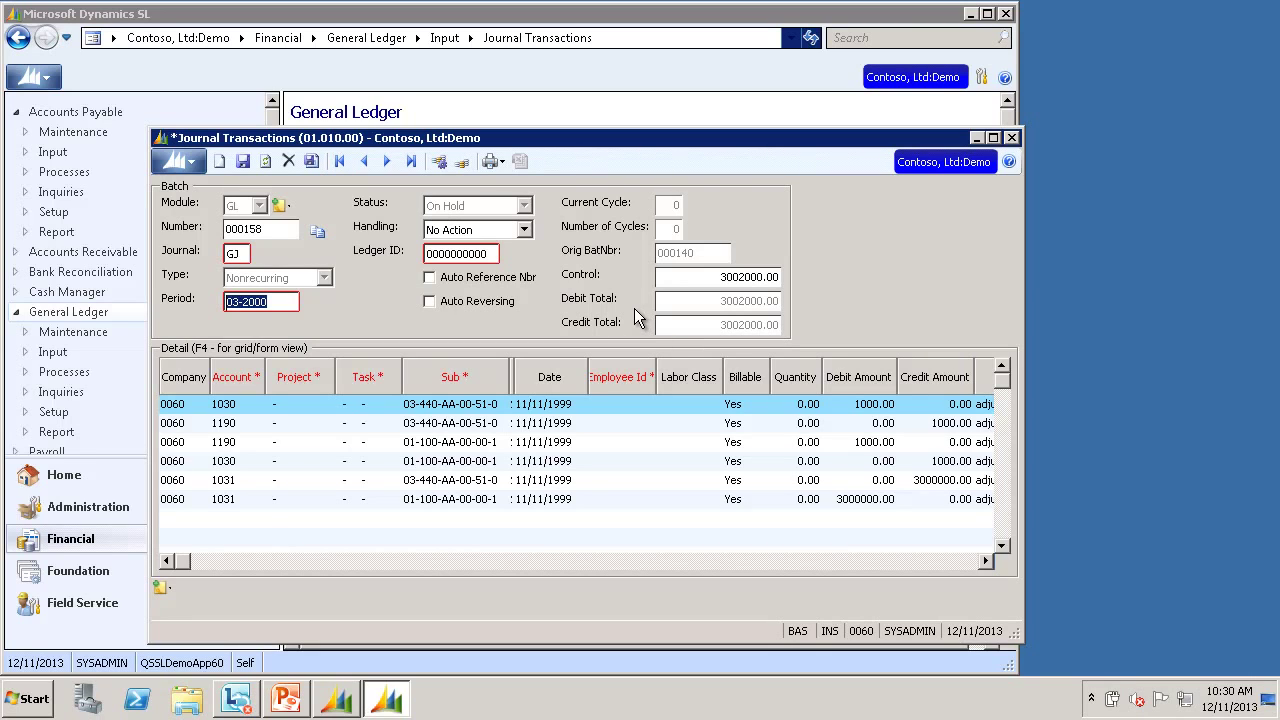
pyautogui.click(523, 231)
pyautogui.click(518, 273)
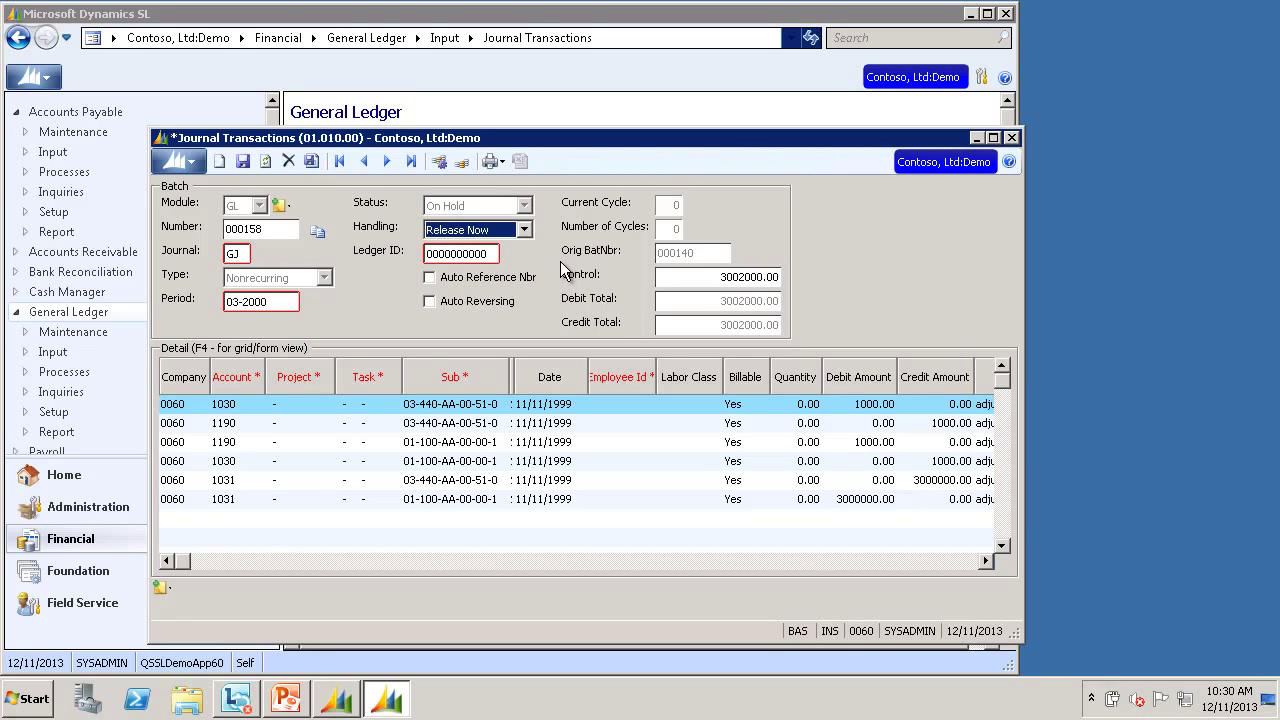
pyautogui.click(311, 161)
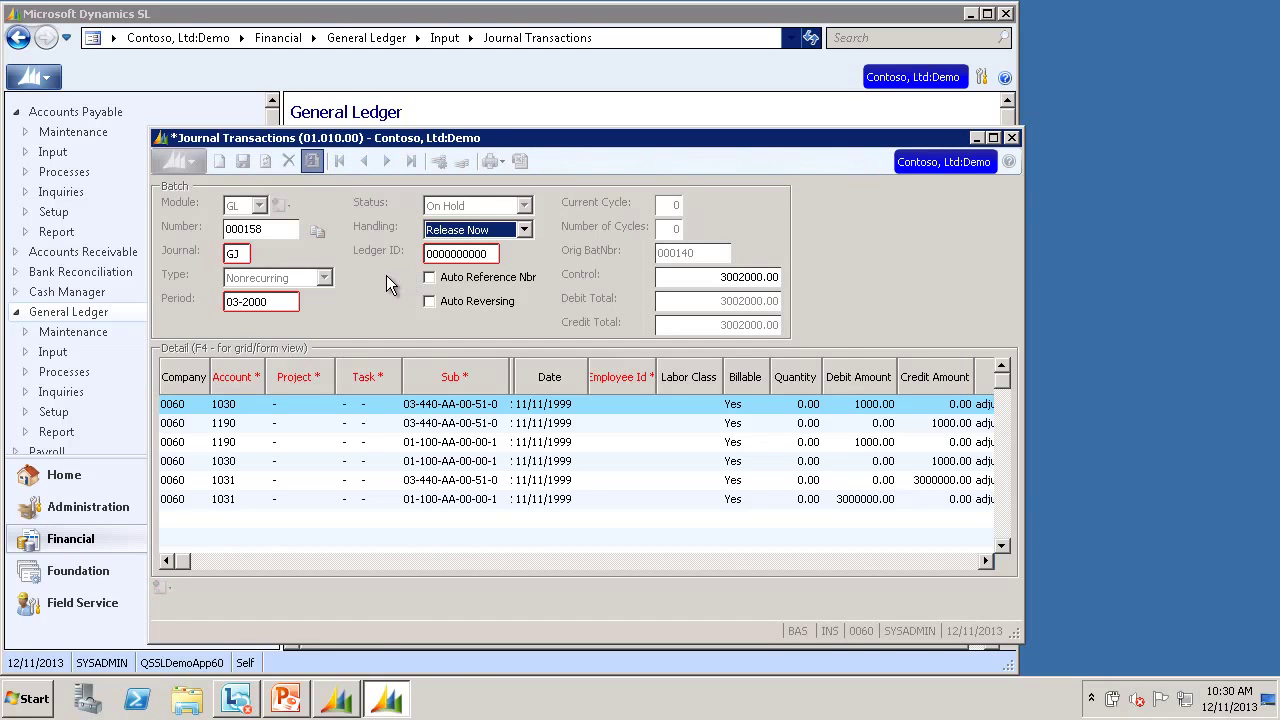
pyautogui.click(660, 414)
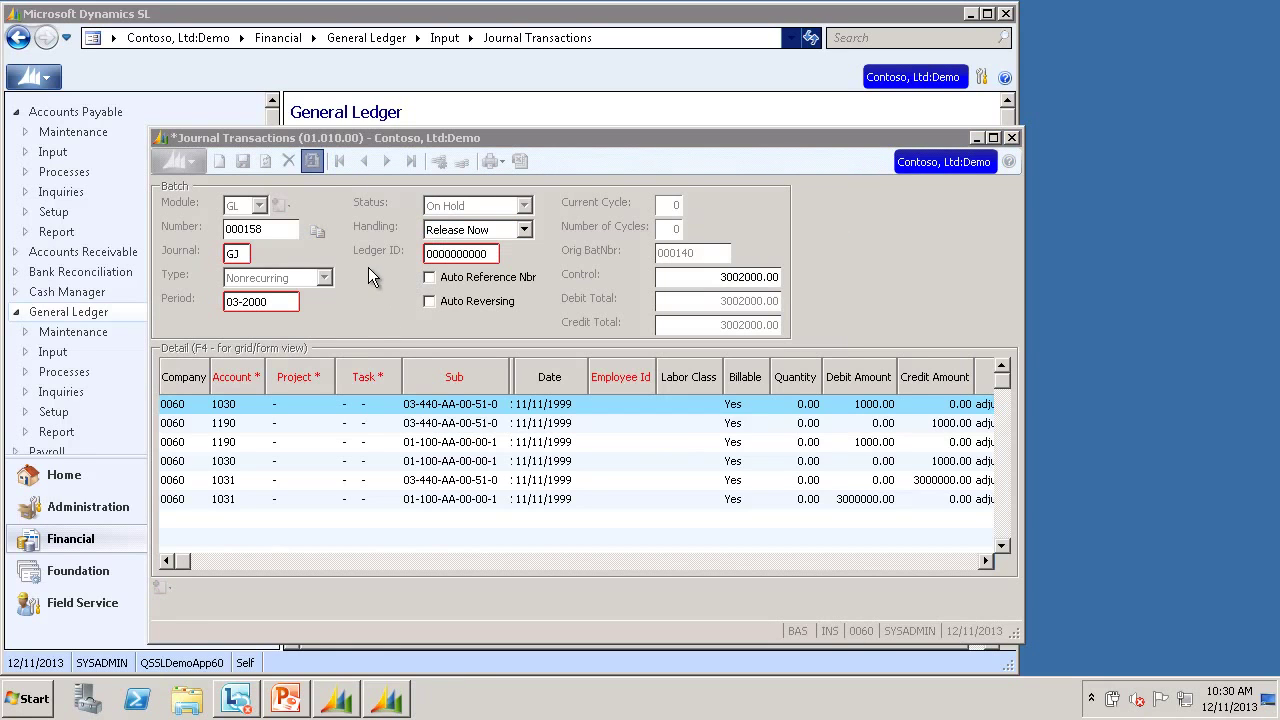
# Reload batch 000158 and bring up its Correct Journal Transactions options
pyautogui.doubleClick(271, 228)
pyautogui.doubleClick(456, 174)
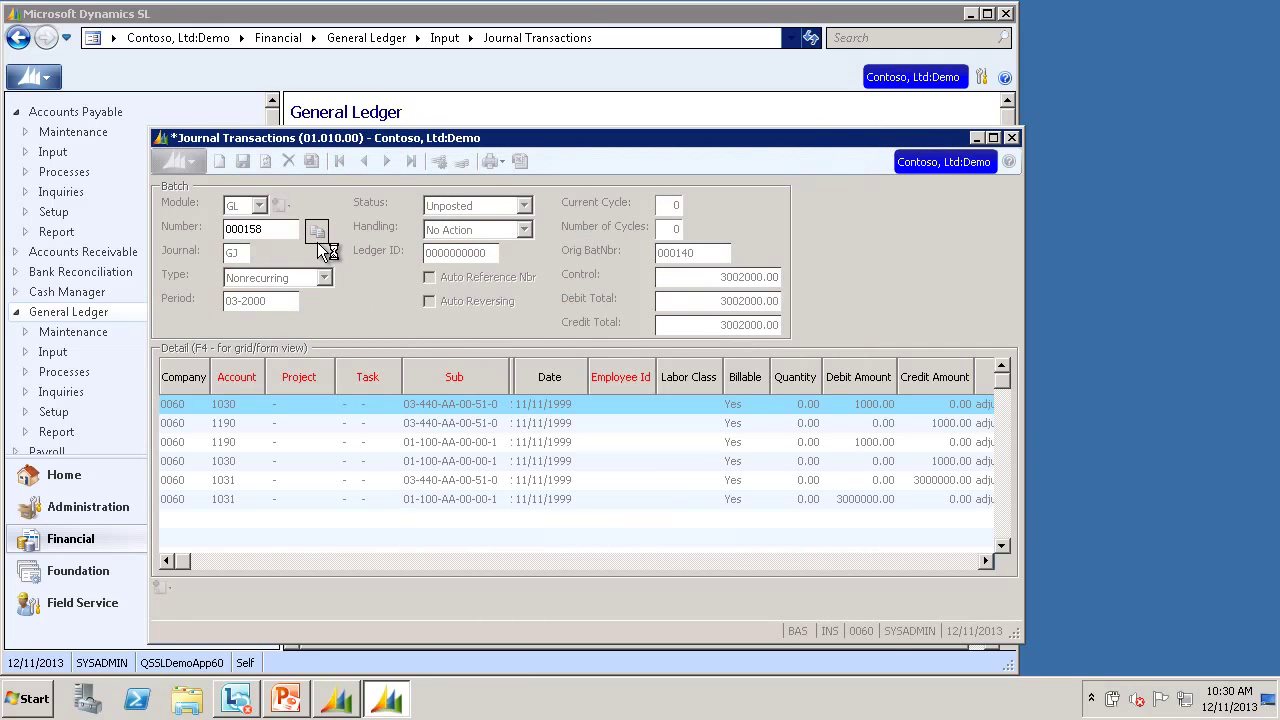
pyautogui.click(317, 238)
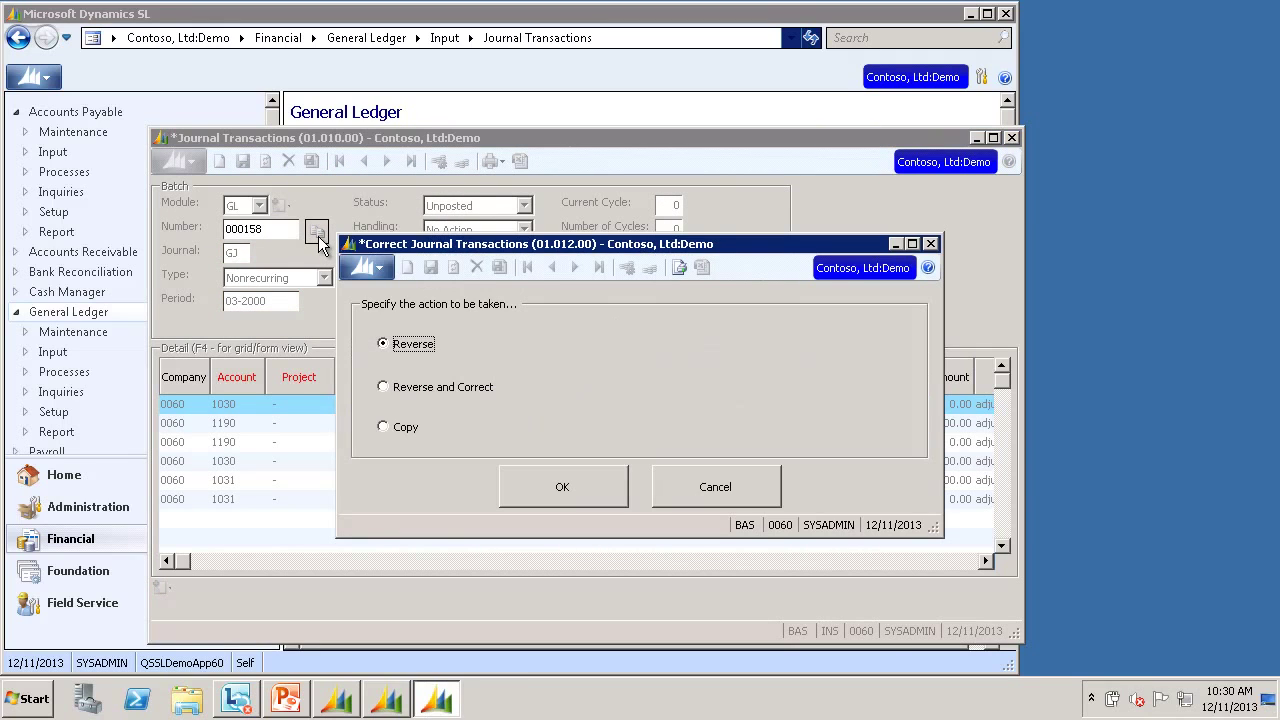